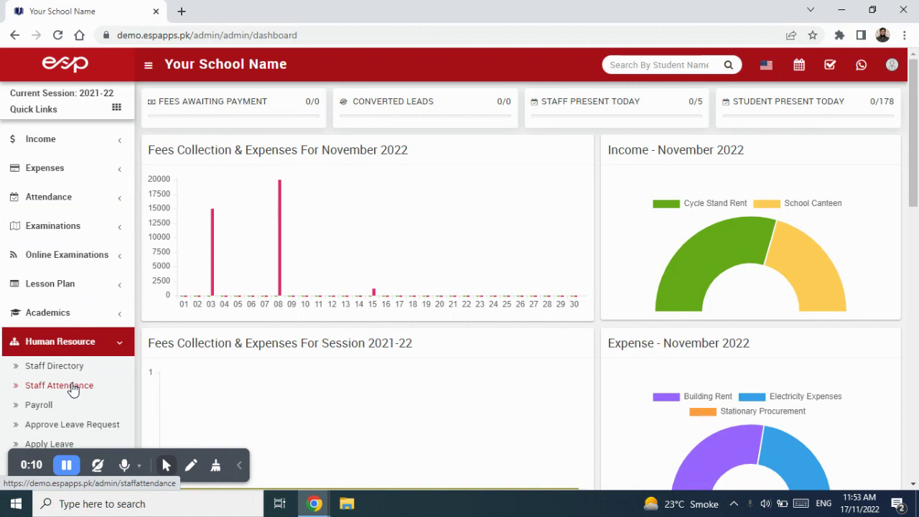
Open the staff directory, view the new staff form, and go on to the Staff Import page.
left_click(72, 366)
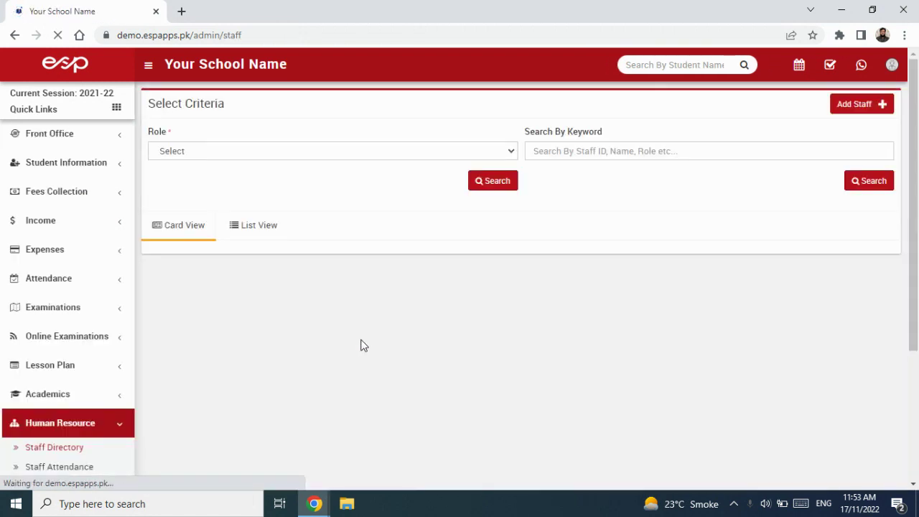
left_click(880, 107)
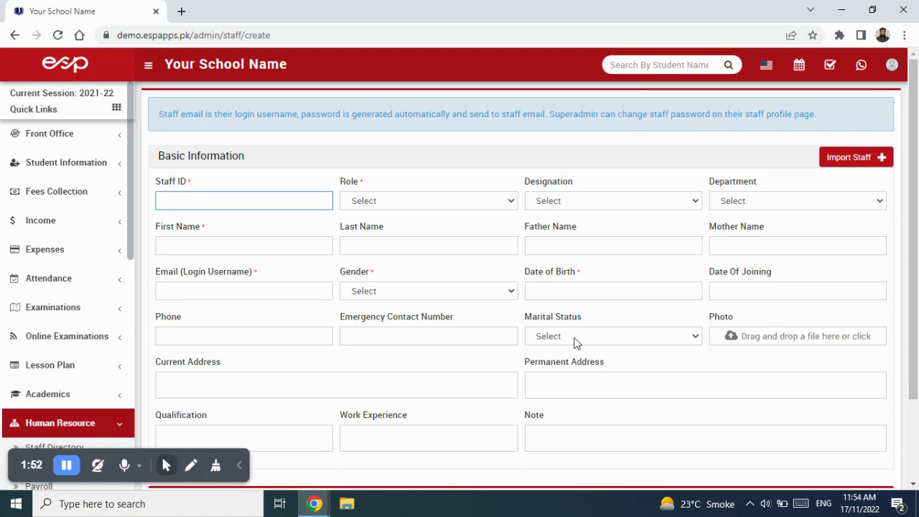
scroll(558, 391, "down", 2)
scroll(557, 391, "up", 2)
left_click(853, 161)
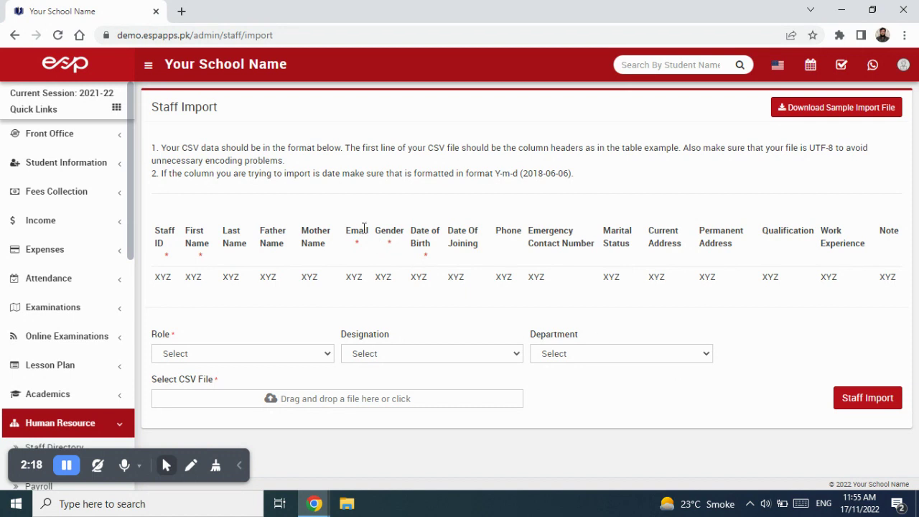
Review the CSV format instructions and download the sample import file to the desktop as staff_csvfile (1).csv.
left_click_drag(154, 150, 613, 183)
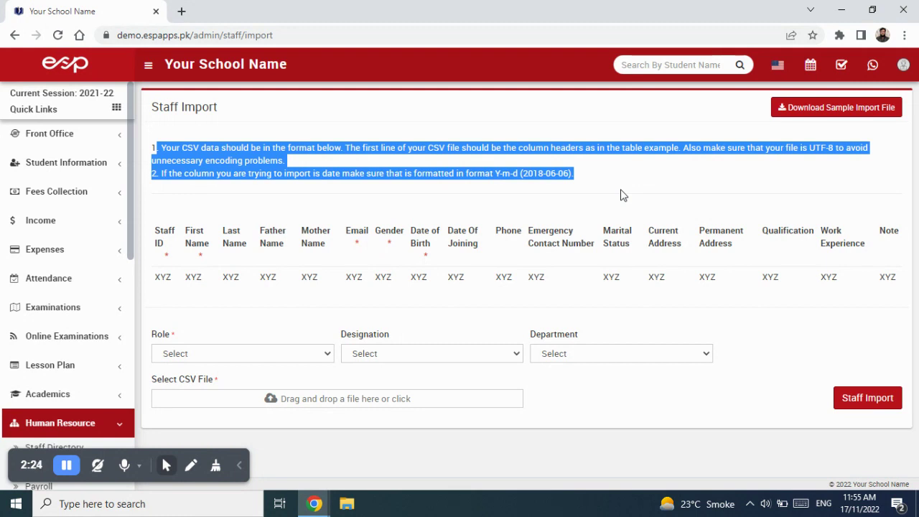
left_click(623, 195)
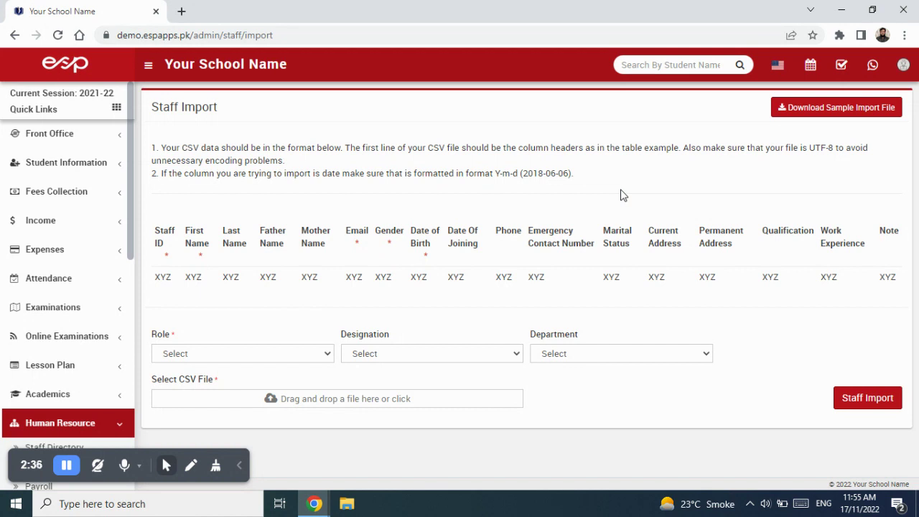
left_click(843, 115)
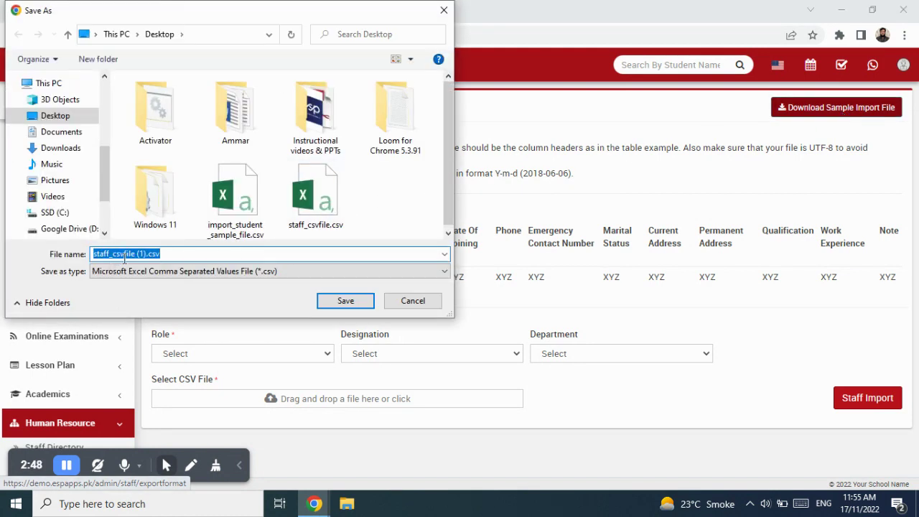
left_click(345, 301)
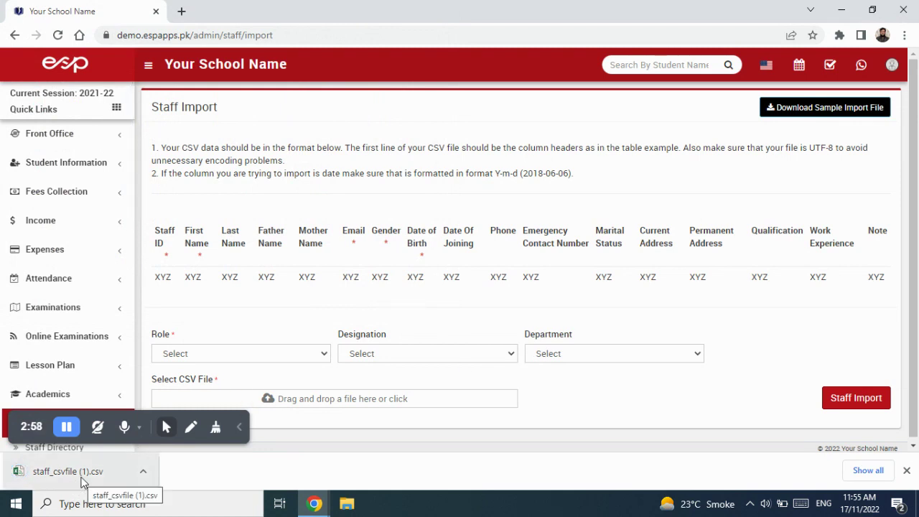
Open staff_csvfile.csv from the desktop in Excel and widen the truncated columns among A to H to fit their headers.
key("super+d")
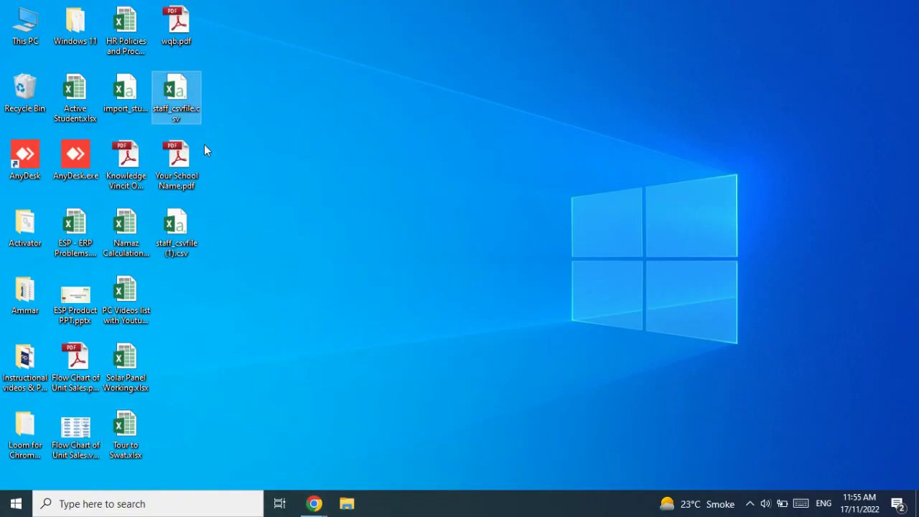
double_click(185, 92)
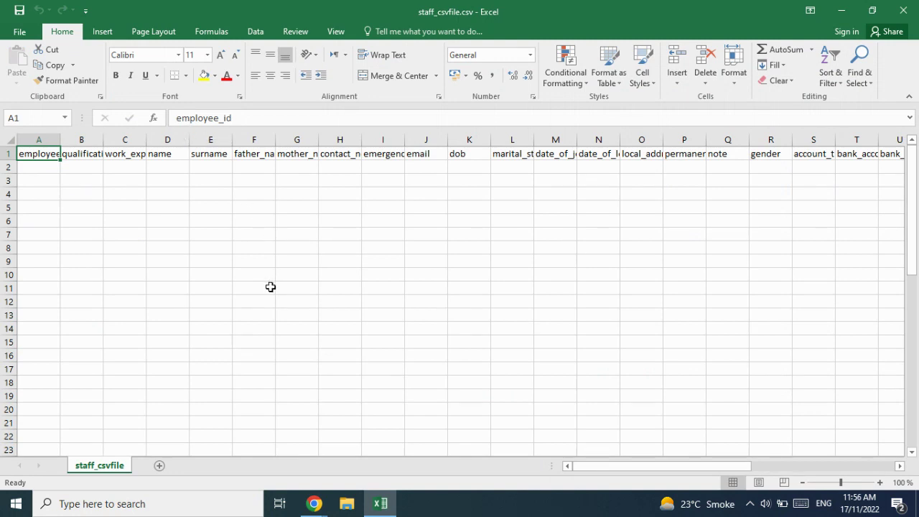
double_click(60, 139)
double_click(120, 139)
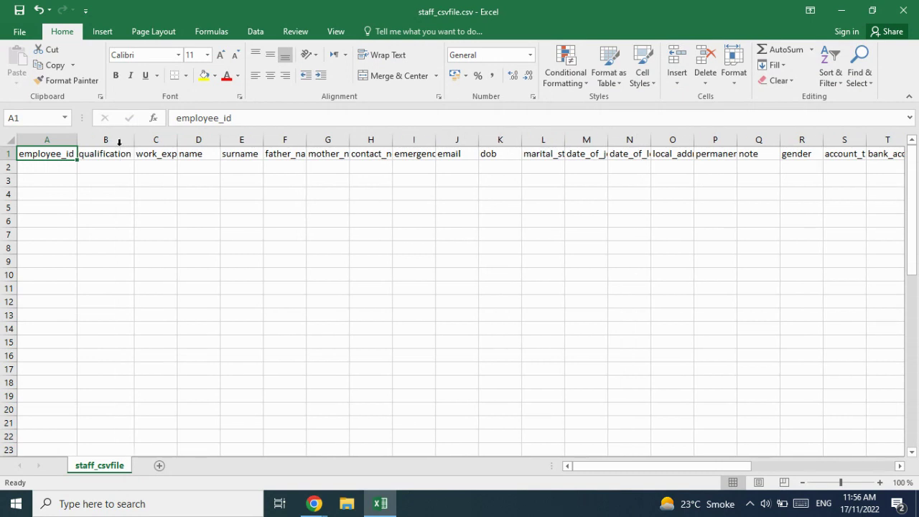
double_click(178, 139)
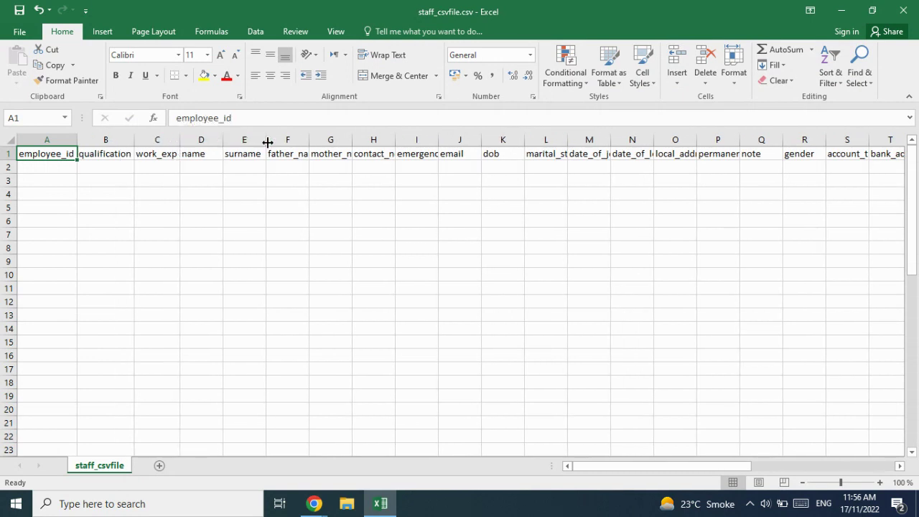
double_click(352, 139)
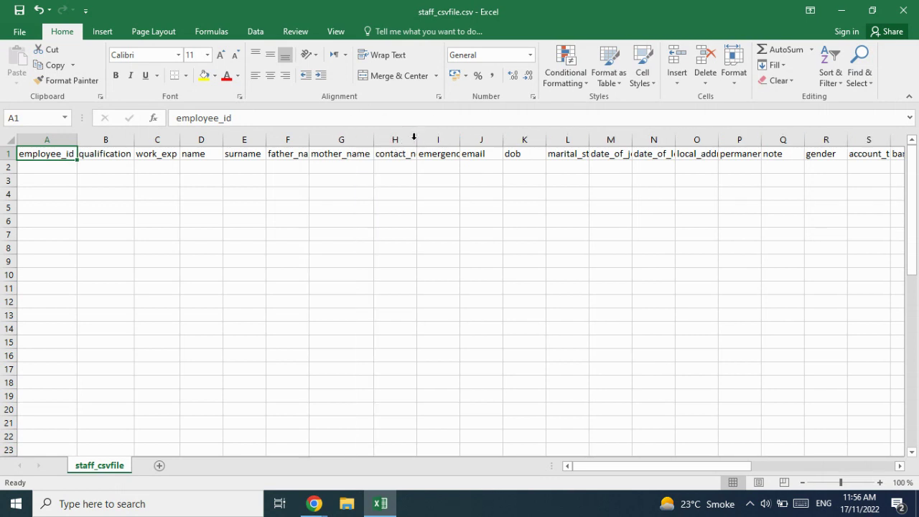
double_click(414, 139)
left_click(394, 139)
double_click(308, 140)
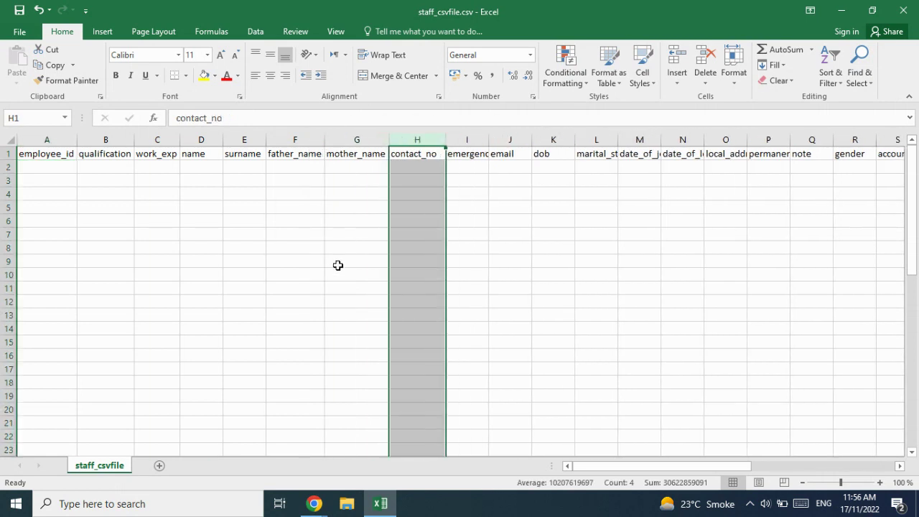
left_click(359, 284)
left_click(220, 231)
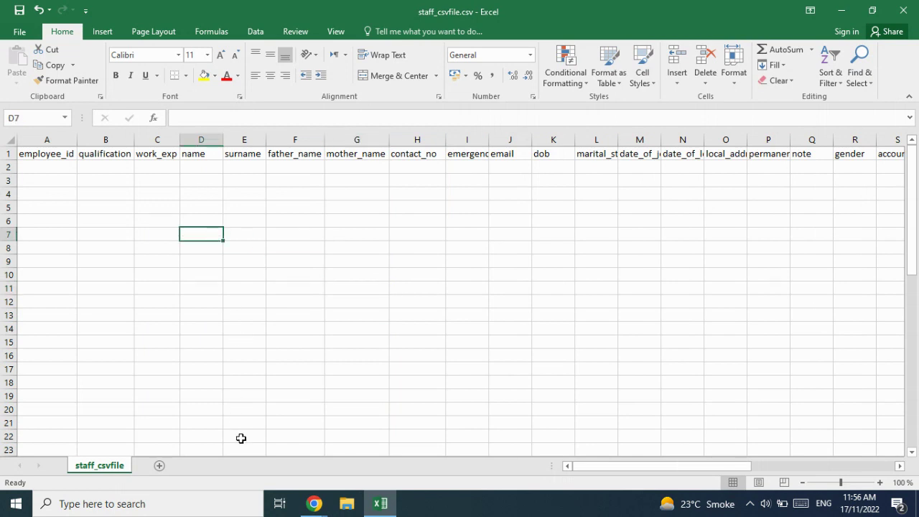
Switch to the Staff Import page in Chrome and examine the listed column headers and which ones are required.
mouse_move(315, 504)
left_click(277, 472)
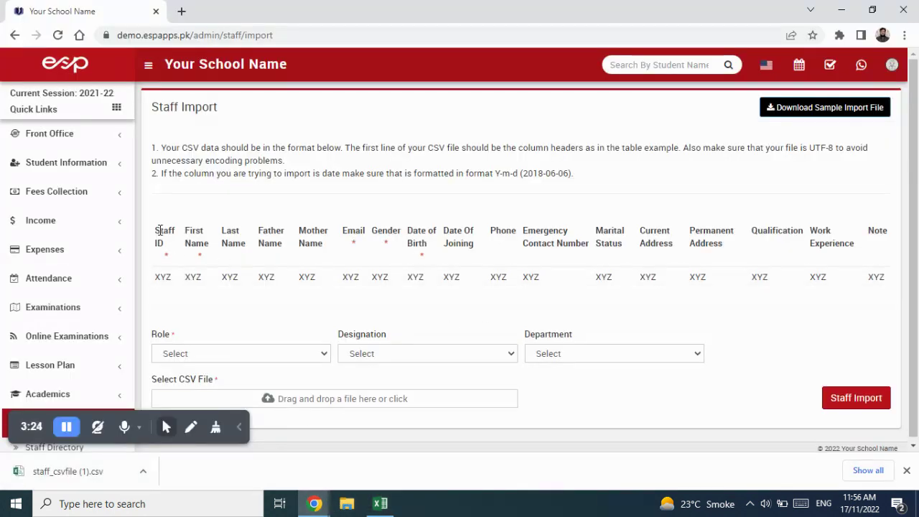
left_click_drag(158, 230, 474, 244)
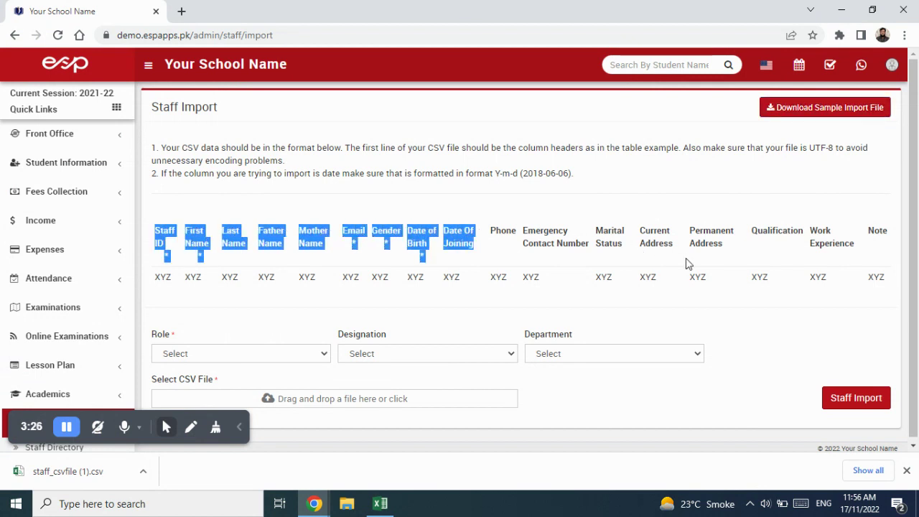
left_click_drag(751, 276, 787, 283)
left_click(788, 281)
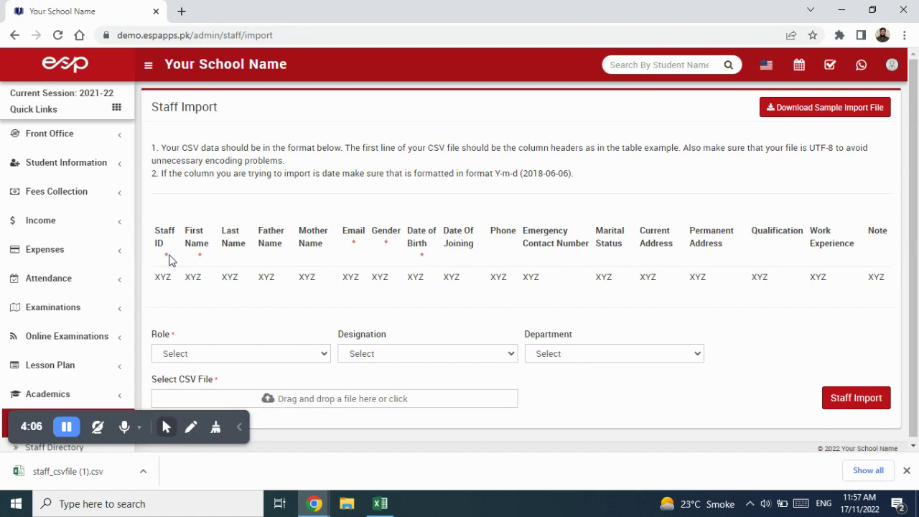
Switch to staff_csvfile.csv in Excel and fill the employee_id header cell with grey to mark it as required.
key("alt+Tab")
left_click(62, 154)
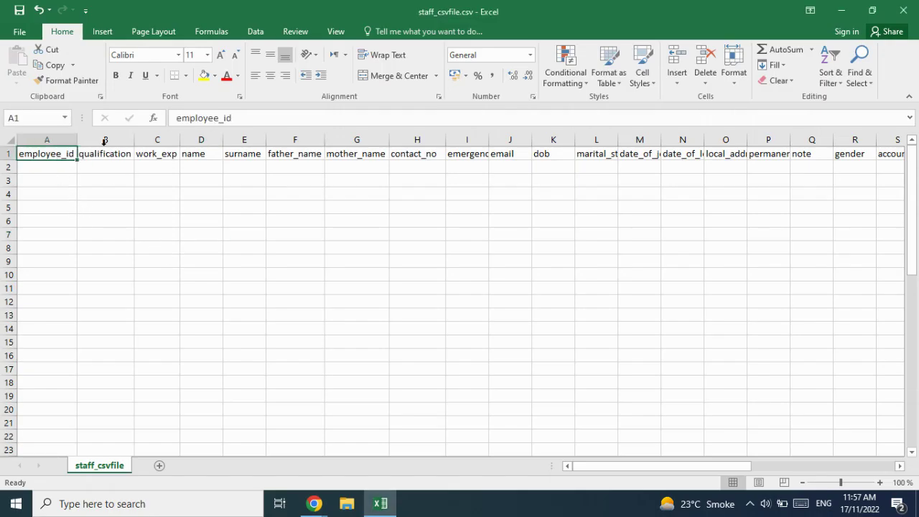
left_click(214, 76)
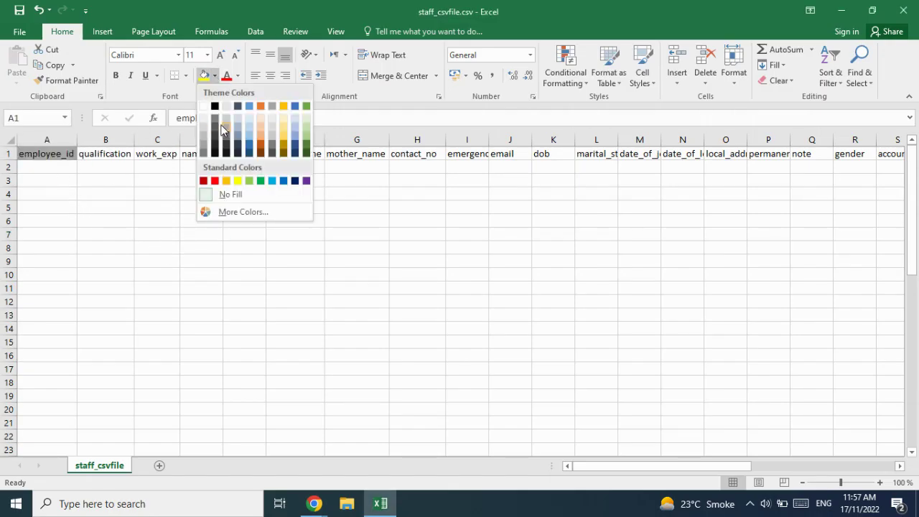
left_click(221, 129)
key("alt+Tab")
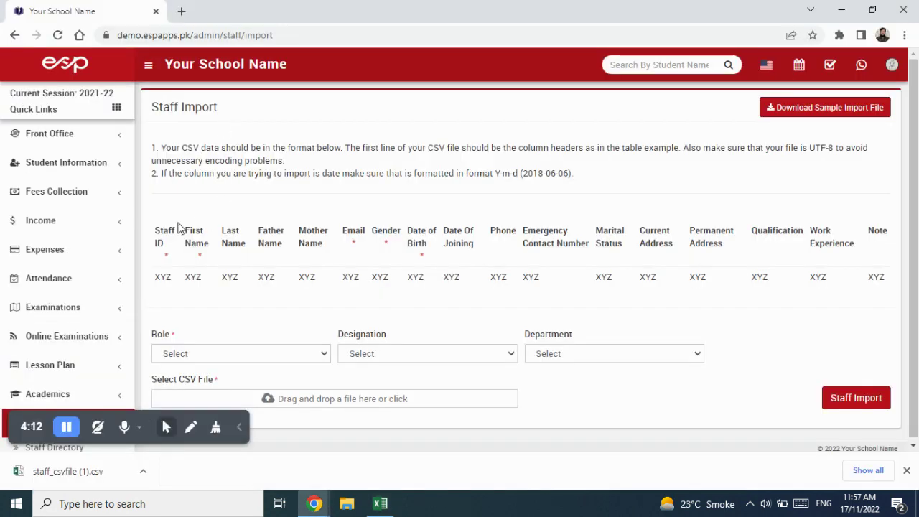
key("alt+Tab")
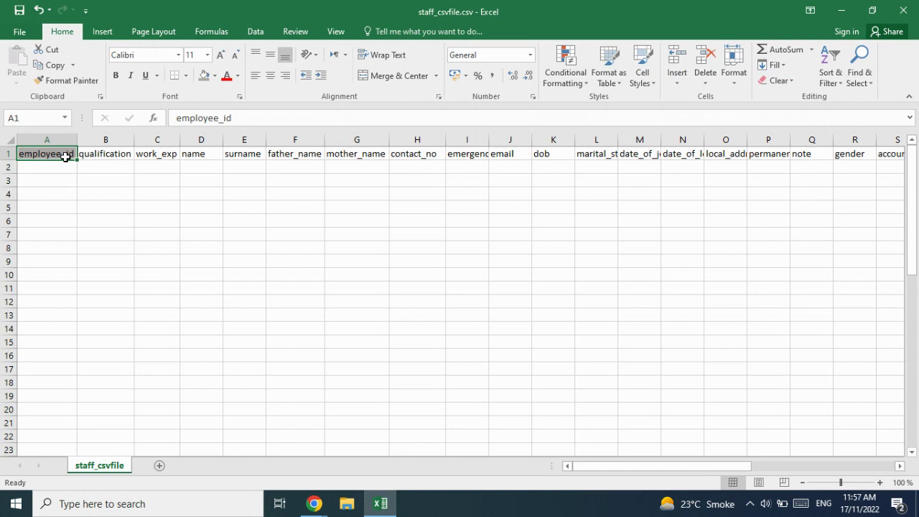
left_click(71, 171)
Check the required fields on the Staff Import page and apply the same grey fill to the name and email headers in Excel.
key("alt+Tab")
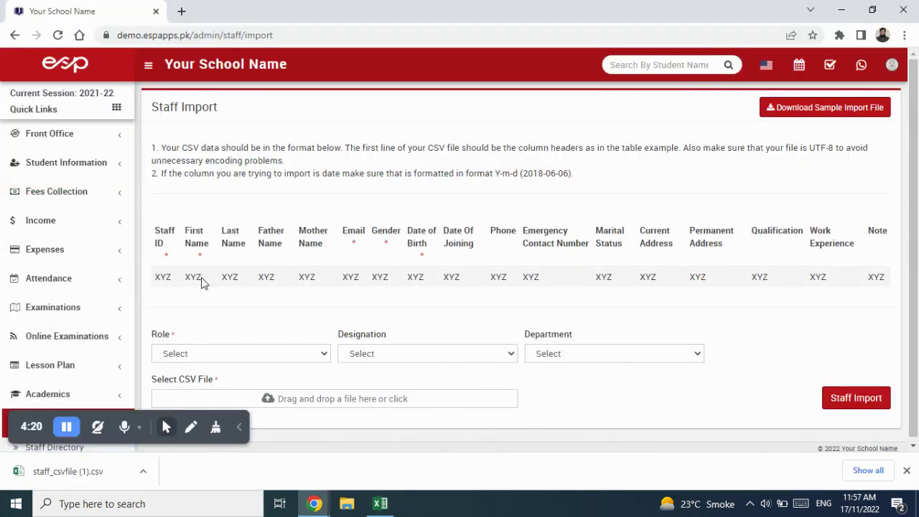
key("alt+Tab")
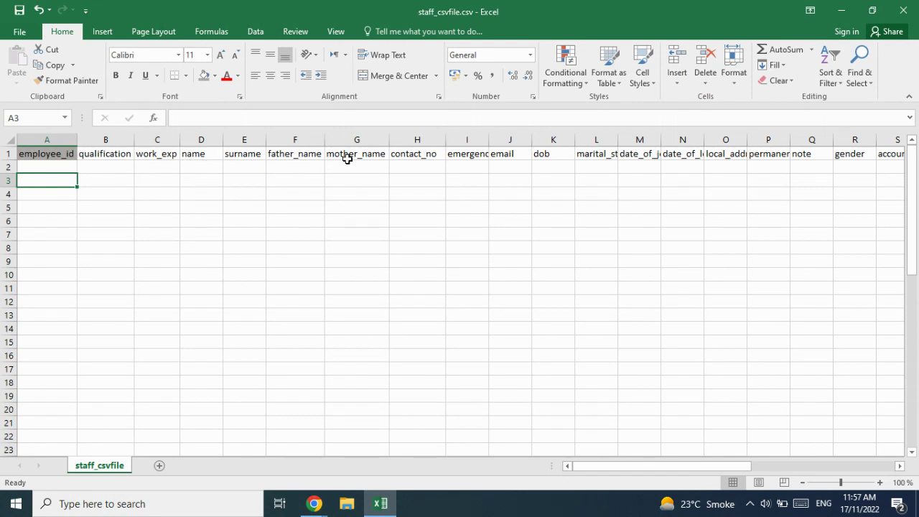
left_click(212, 153)
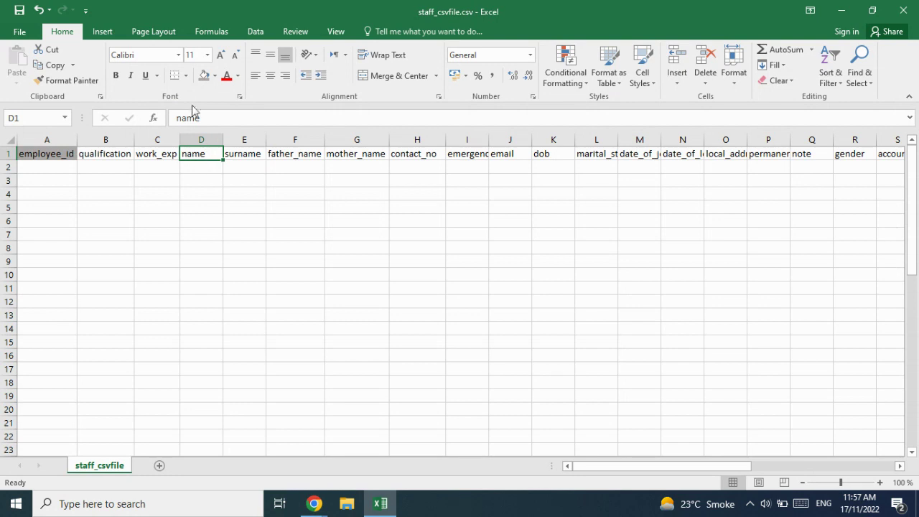
left_click(205, 77)
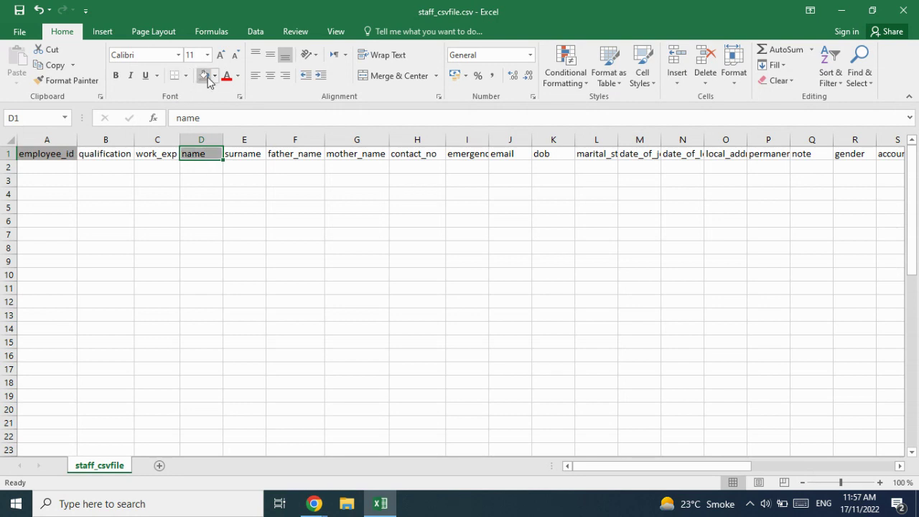
key("alt+Tab")
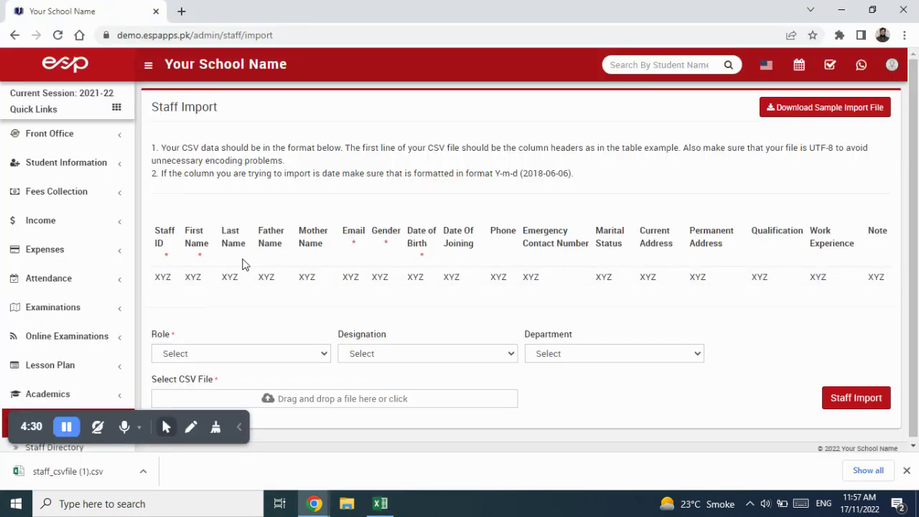
key("alt+Tab")
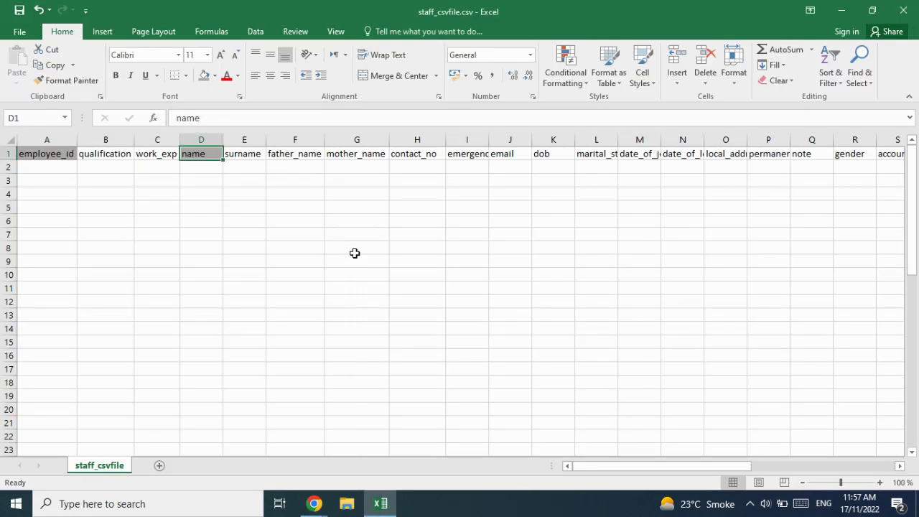
left_click(510, 158)
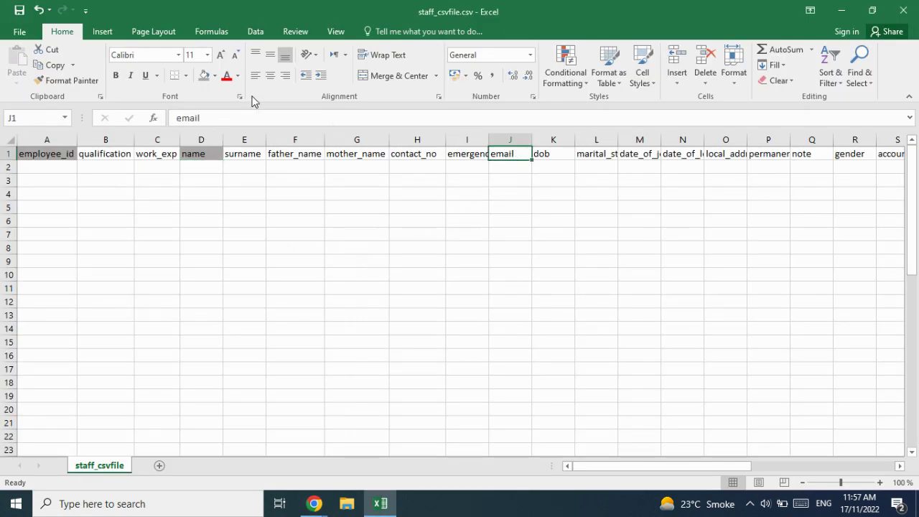
left_click(204, 75)
Mark the remaining required headers, gender and dob, with the grey fill in Excel, comparing against the Staff Import page.
key("alt+Tab")
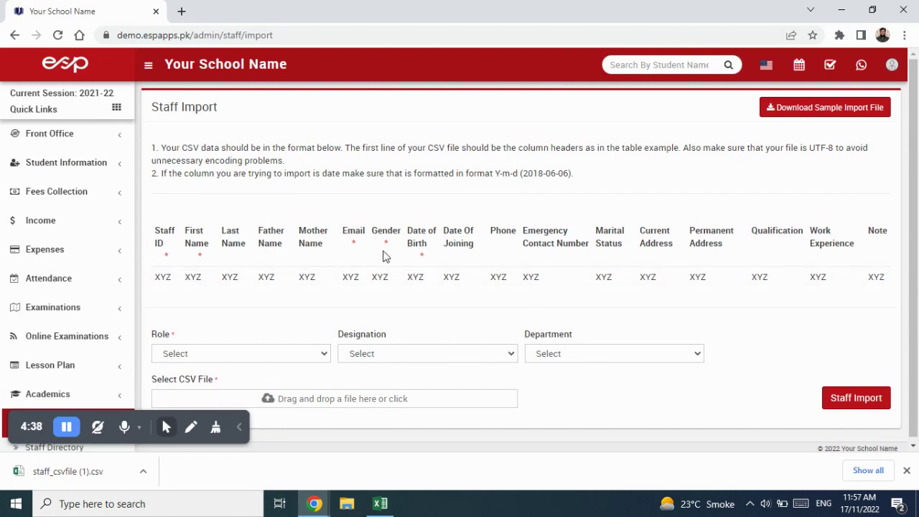
key("alt+Tab")
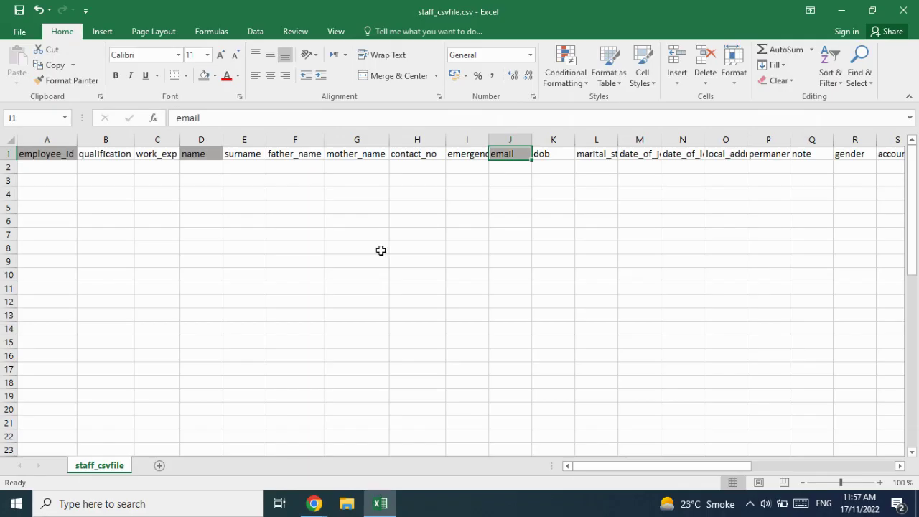
left_click(866, 158, "ctrl")
left_click(205, 78)
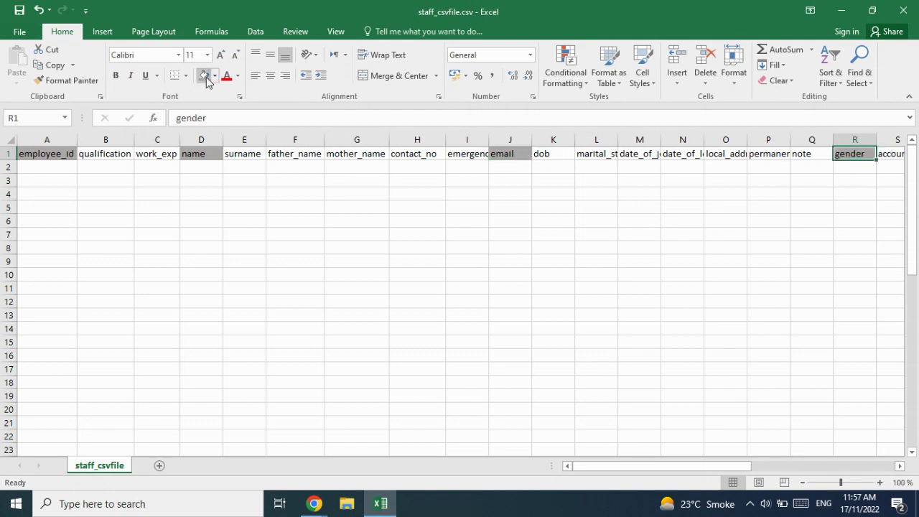
key("alt+Tab")
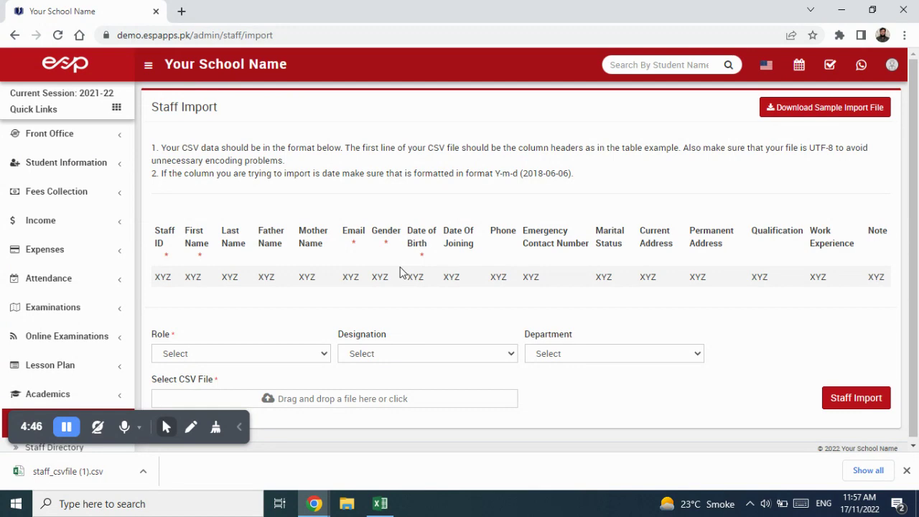
key("alt+Tab")
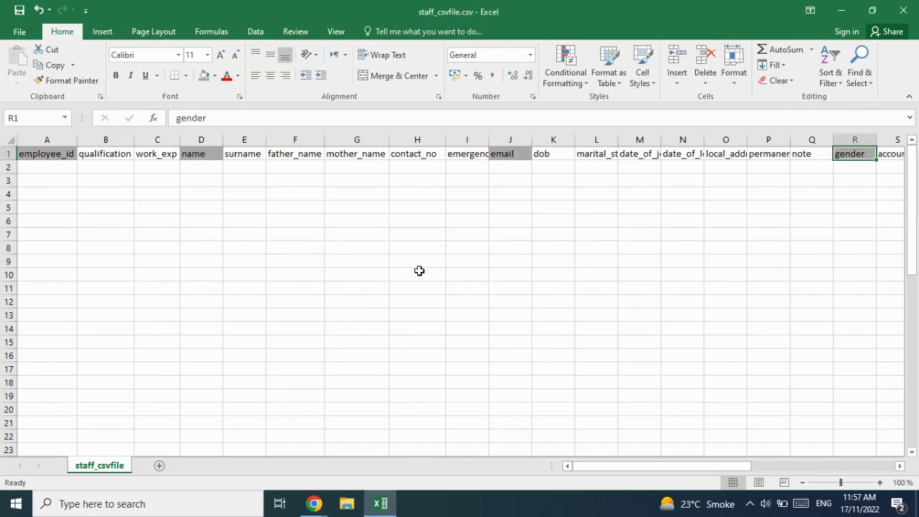
left_click(556, 155)
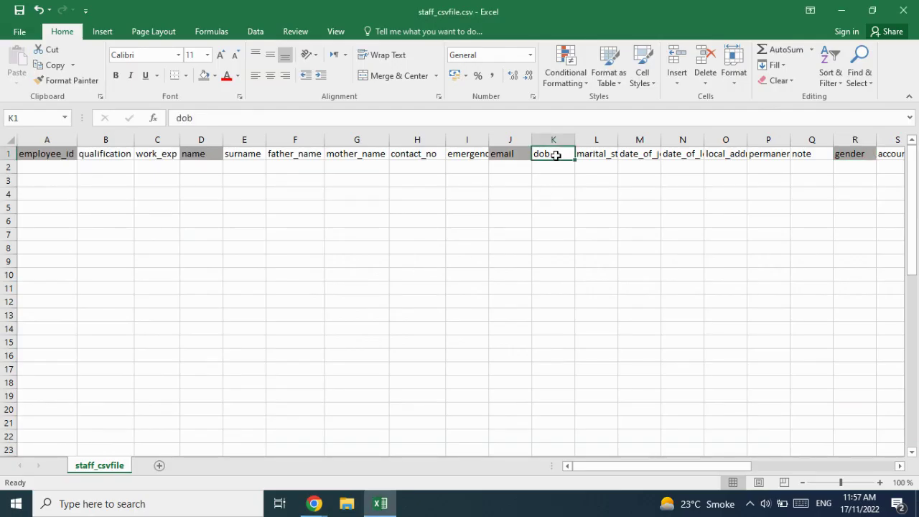
left_click(205, 76)
key("alt+Tab")
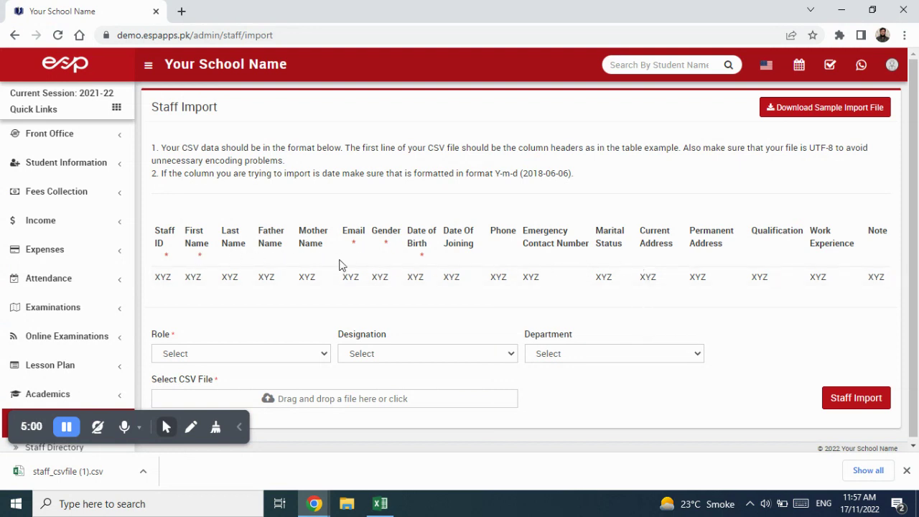
Switch to staff_csvfile.csv in Excel and select the first empty cell under the employee_id header for the staff records.
key("alt+Tab")
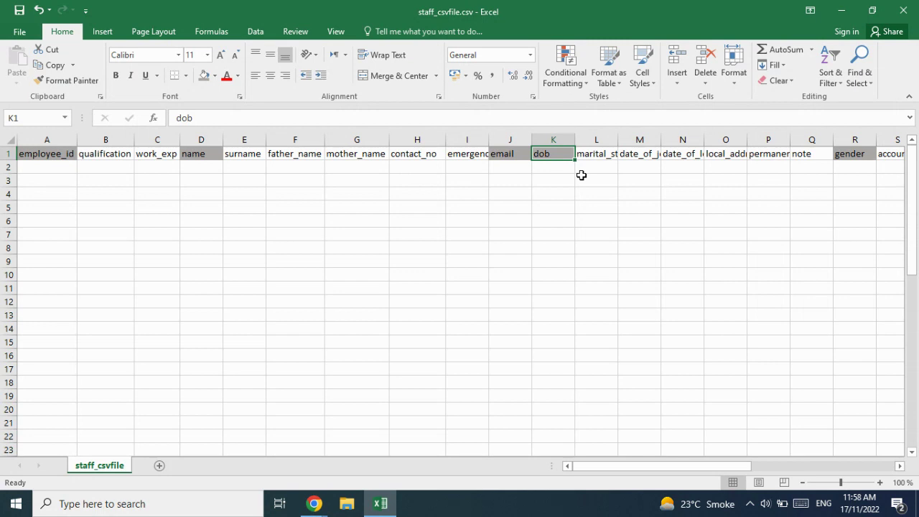
left_click(50, 168)
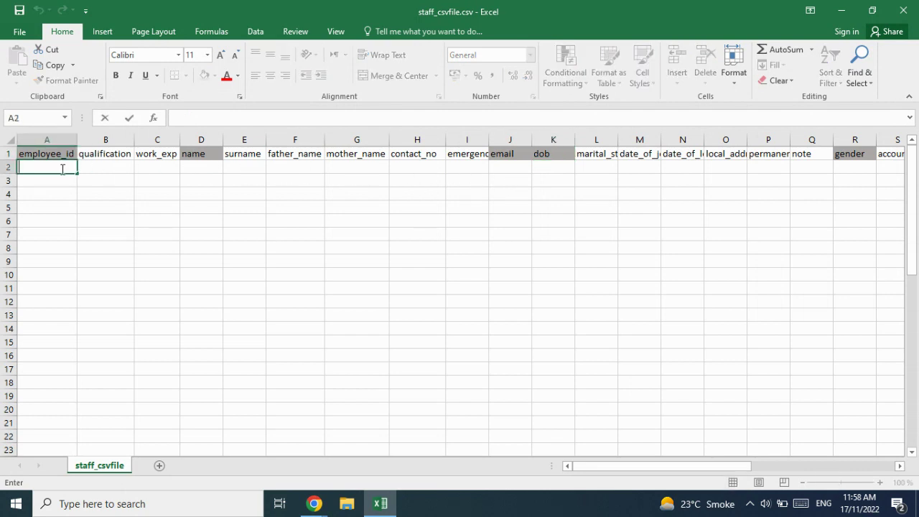
left_click(7, 167)
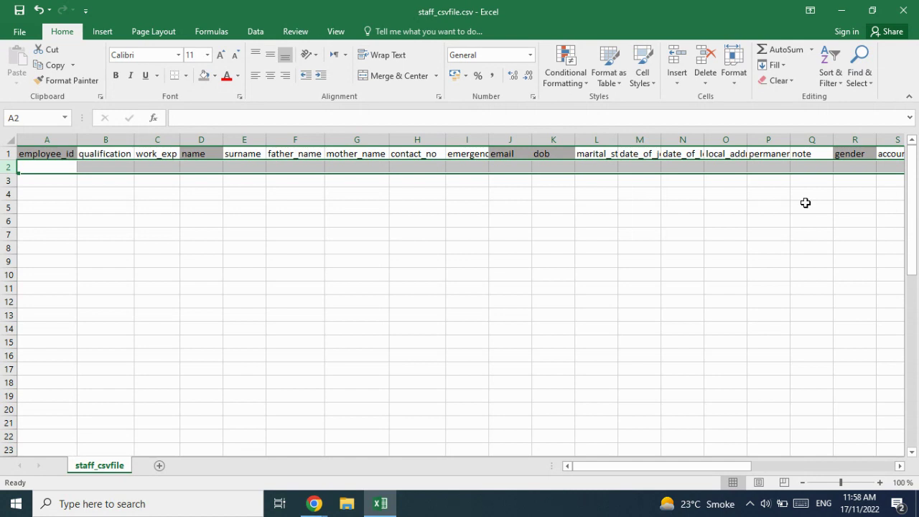
left_click(605, 233)
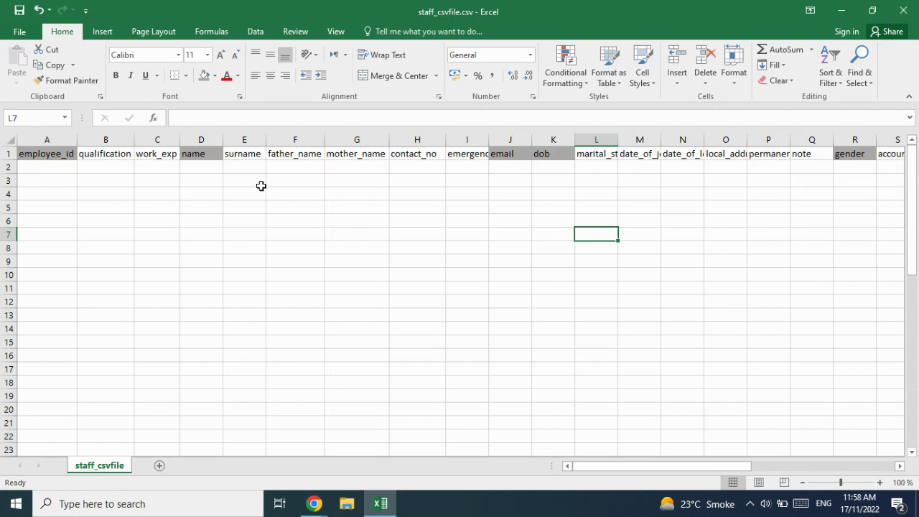
left_click(69, 165)
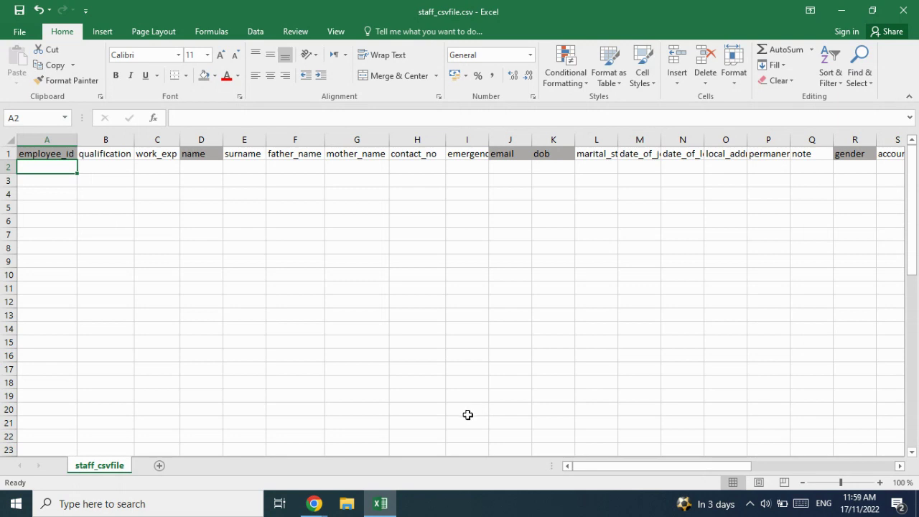
Switch to the Staff Import page in Chrome and examine the instruction on how date columns must be formatted.
left_click(314, 504)
left_click(272, 464)
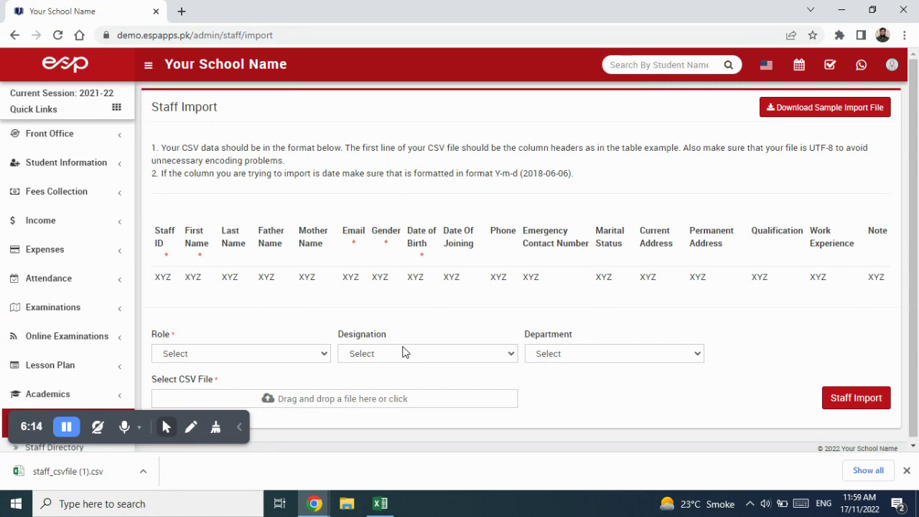
key("alt+Tab")
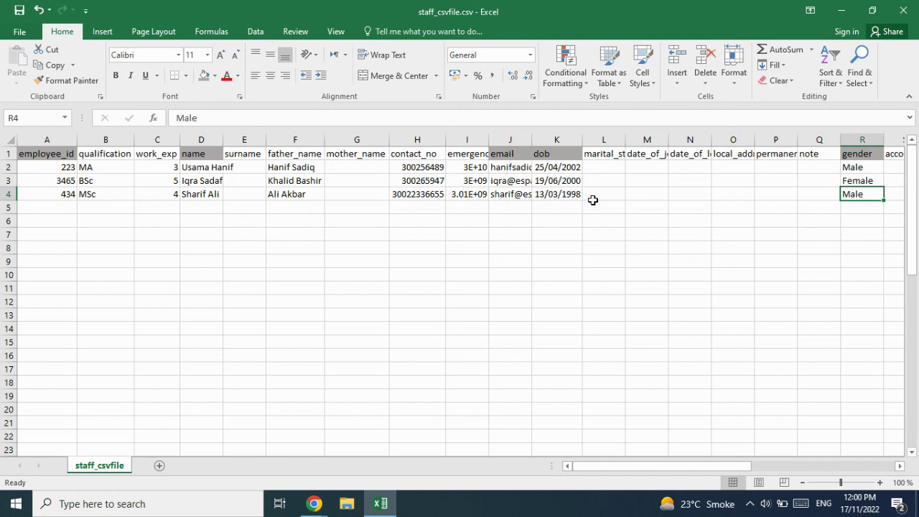
key("alt+Tab")
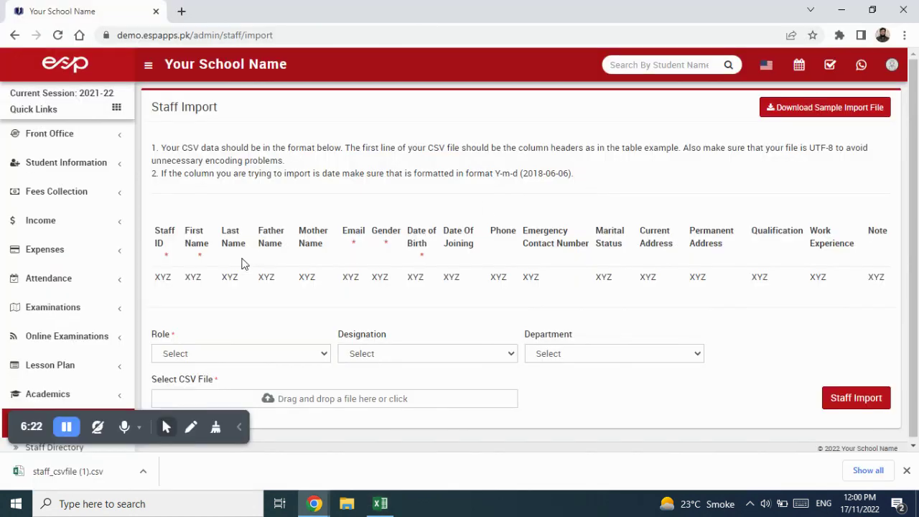
left_click_drag(159, 175, 577, 180)
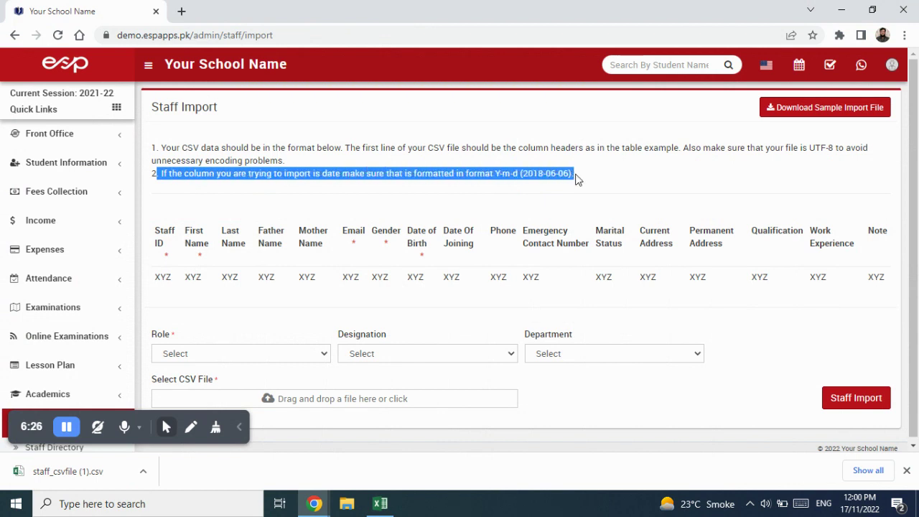
left_click(577, 179)
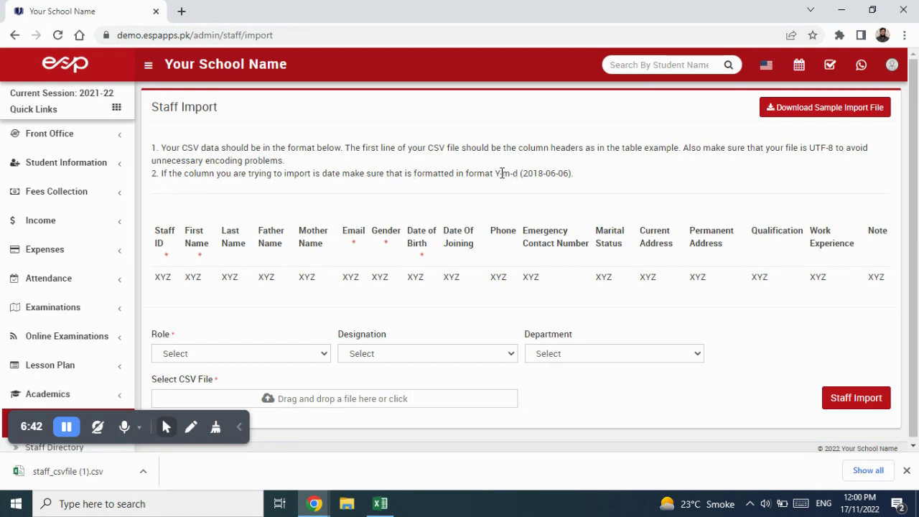
left_click_drag(495, 173, 572, 173)
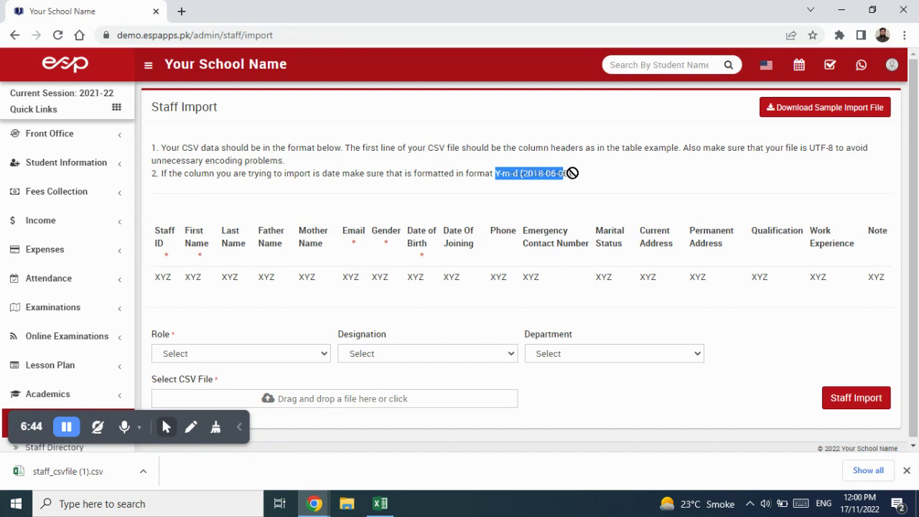
left_click(572, 173)
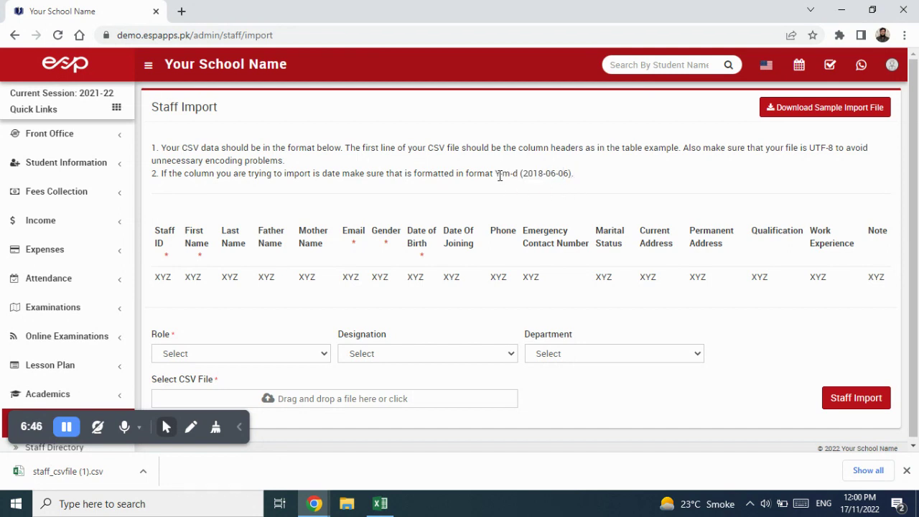
left_click_drag(497, 173, 576, 177)
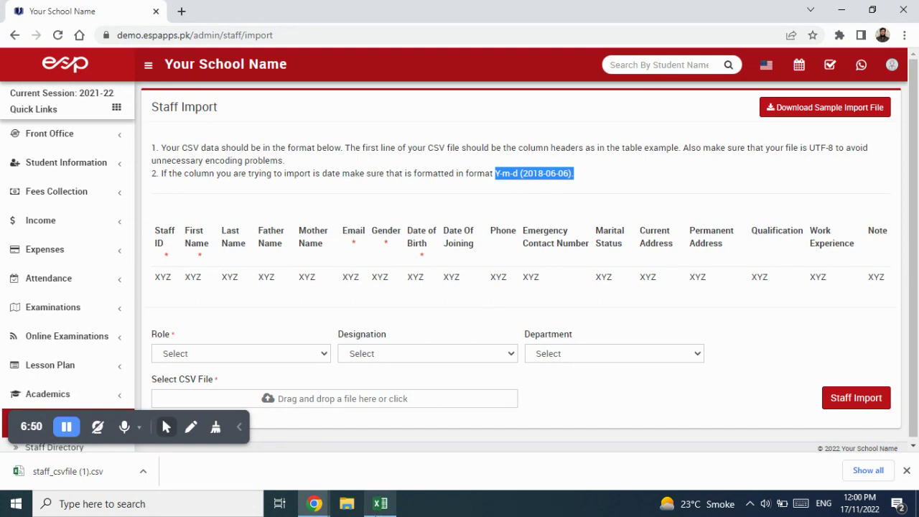
Switch to Excel and compare the dates in the dob column with the format required on the Staff Import page.
left_click(379, 503)
left_click_drag(551, 152, 553, 191)
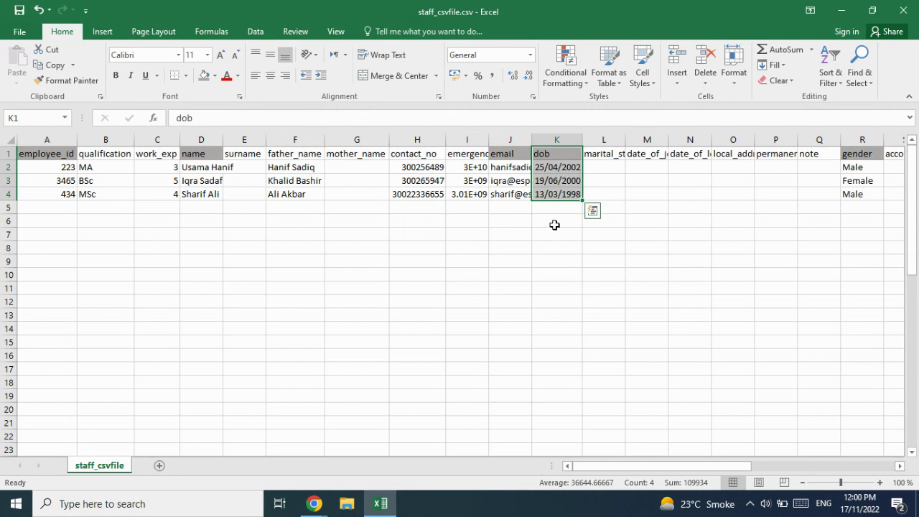
left_click(554, 224)
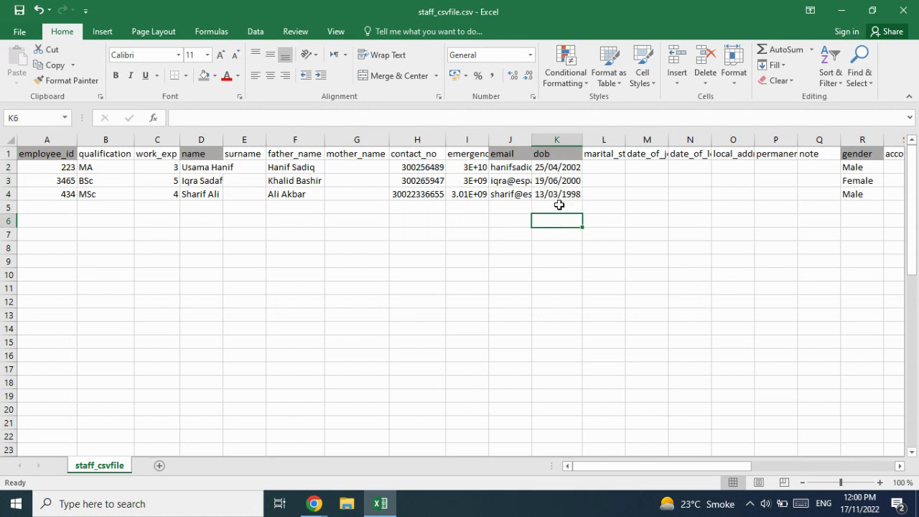
key("alt+Tab")
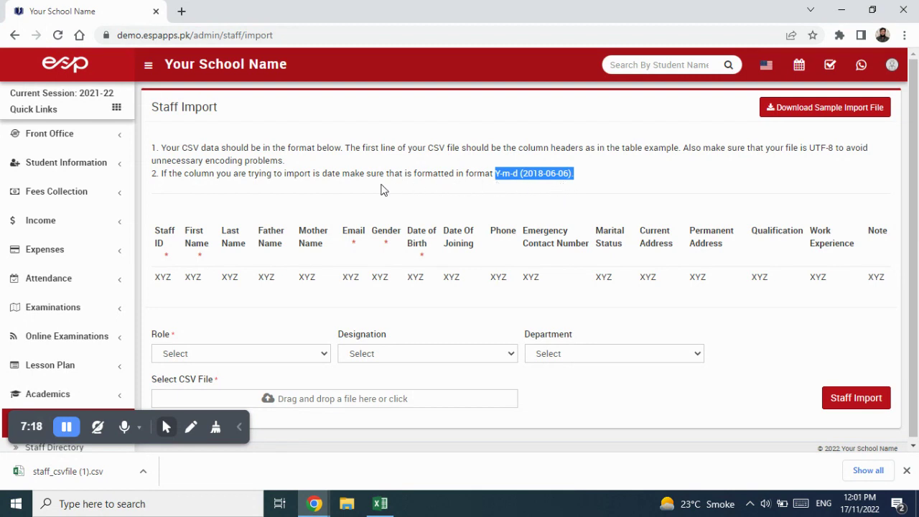
key("alt+Tab")
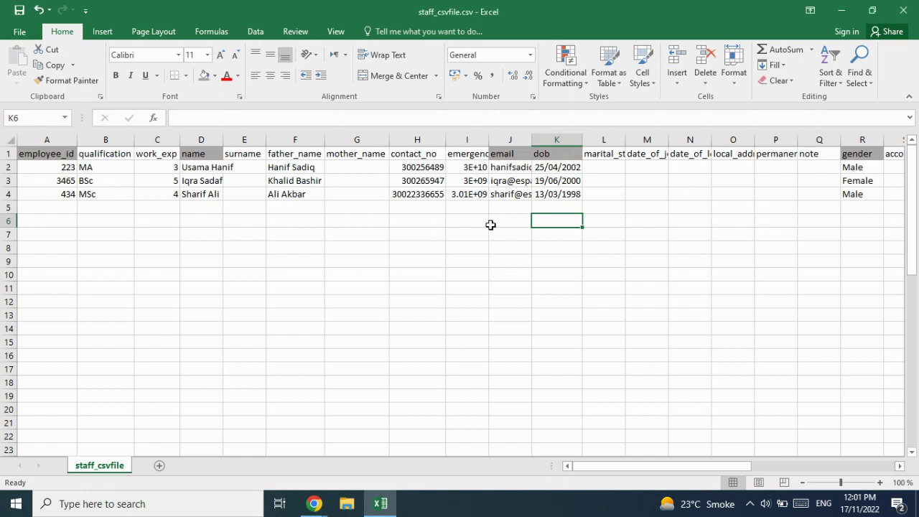
left_click(540, 237)
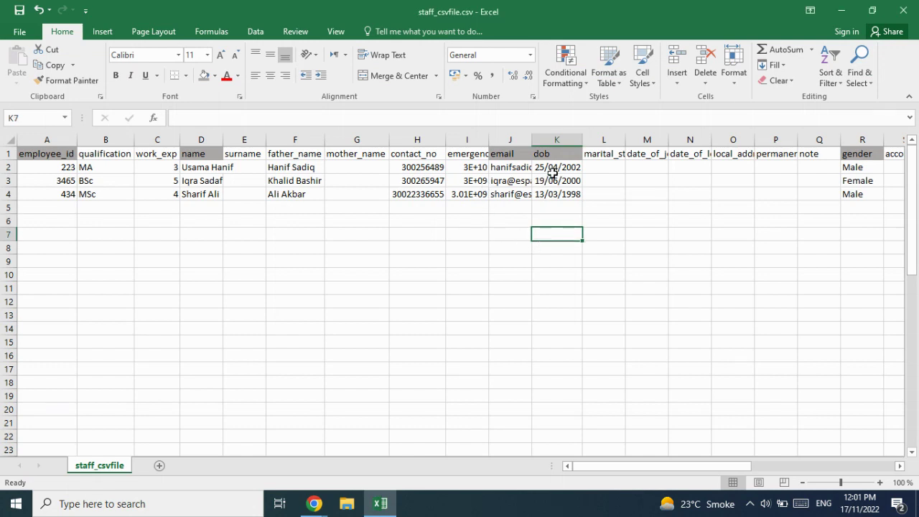
Open the number format settings for dob cells K2:K4 in Excel and recheck the required date format on the Staff Import page.
left_click_drag(552, 169, 559, 193)
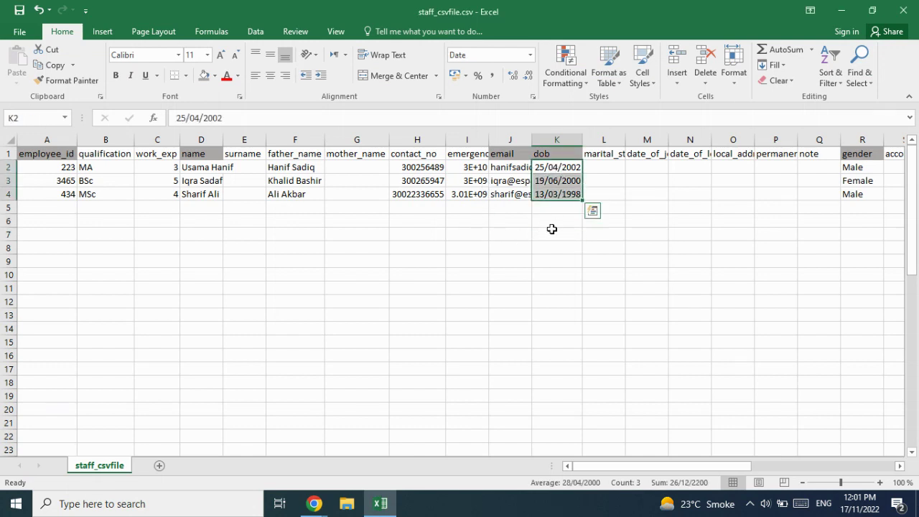
left_click(560, 139)
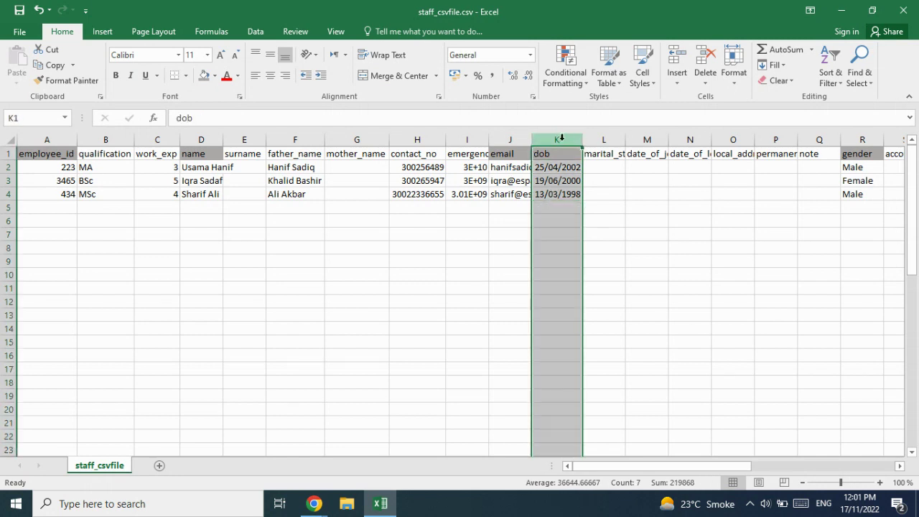
left_click(554, 191)
left_click_drag(563, 170, 553, 190)
right_click(553, 189)
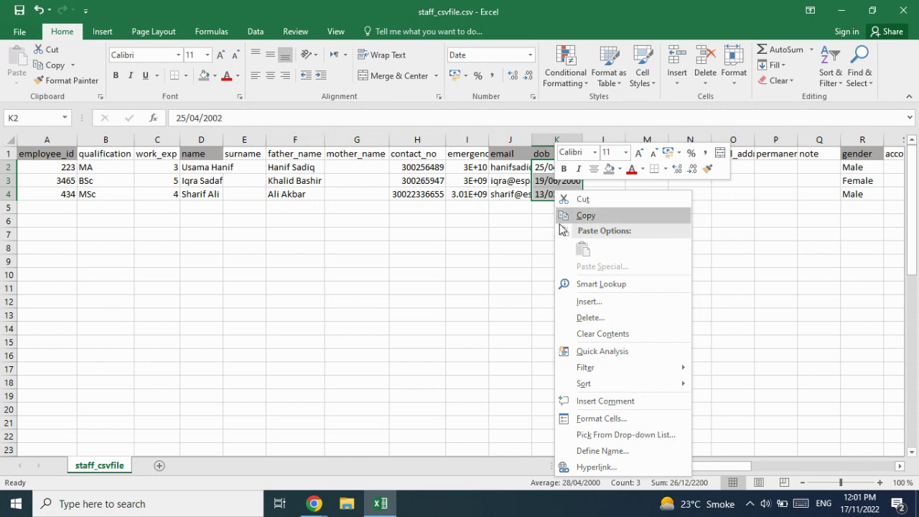
left_click(601, 418)
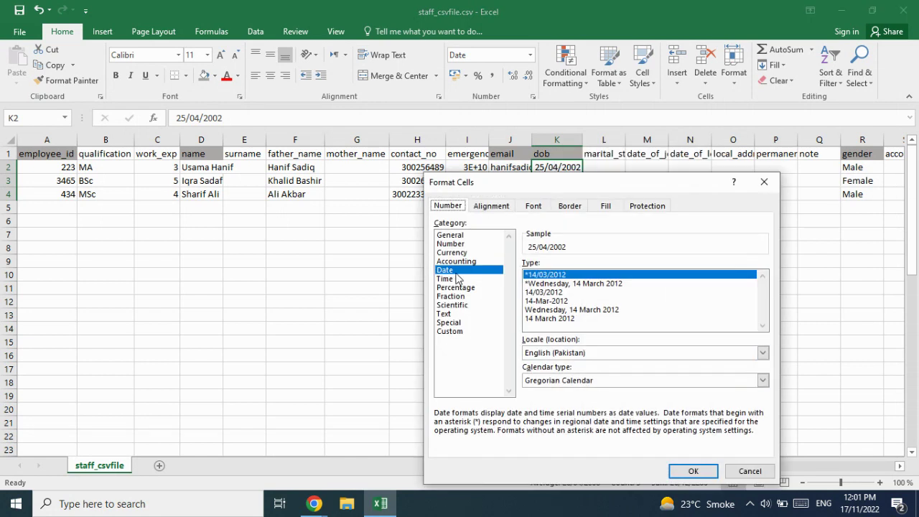
left_click(459, 272)
left_click_drag(556, 184, 468, 99)
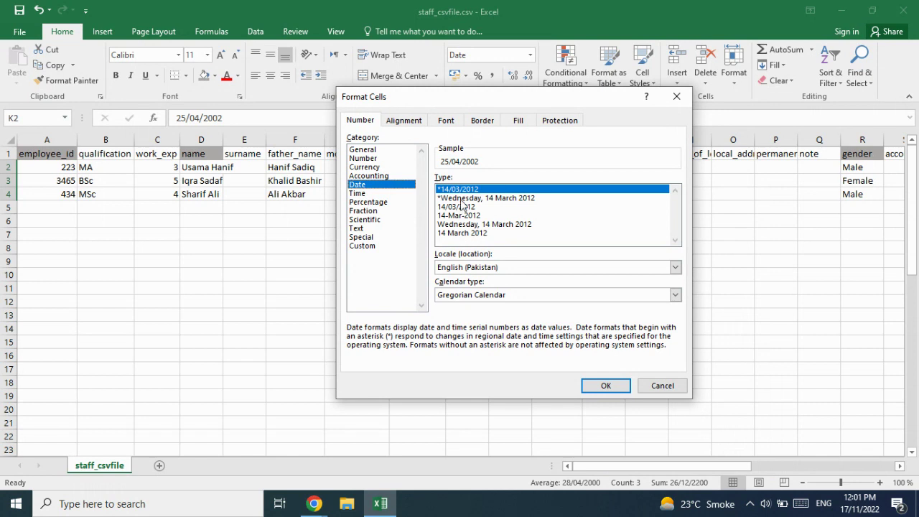
key("alt+Tab")
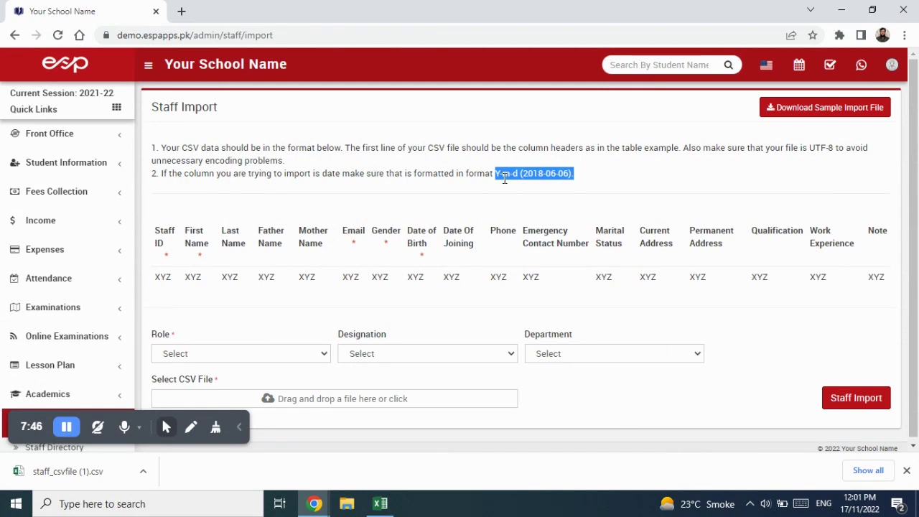
key("alt+Tab")
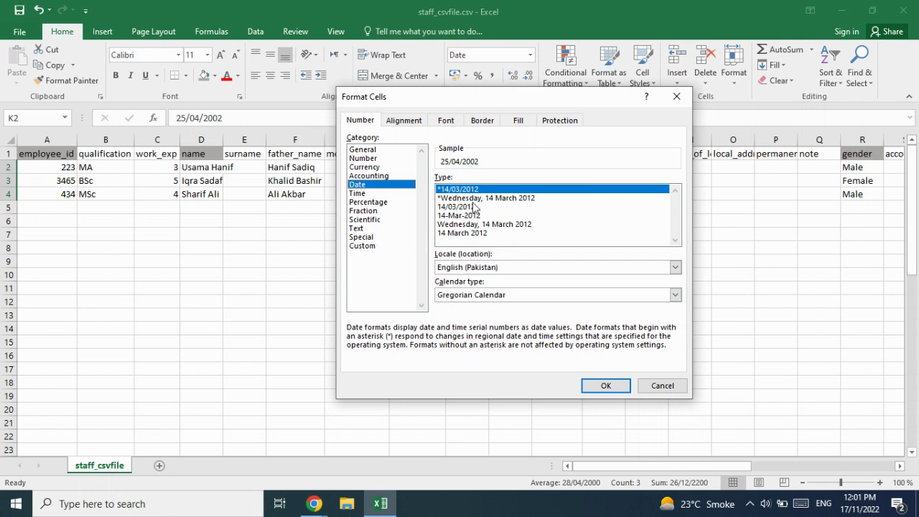
Apply the custom number format yyyy-mm-dd to the three selected dob dates.
left_click(376, 246)
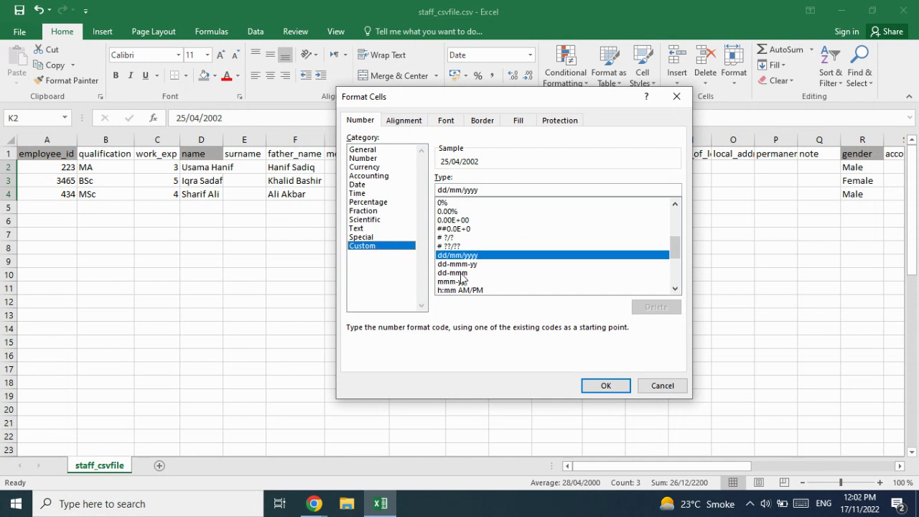
left_click(674, 288)
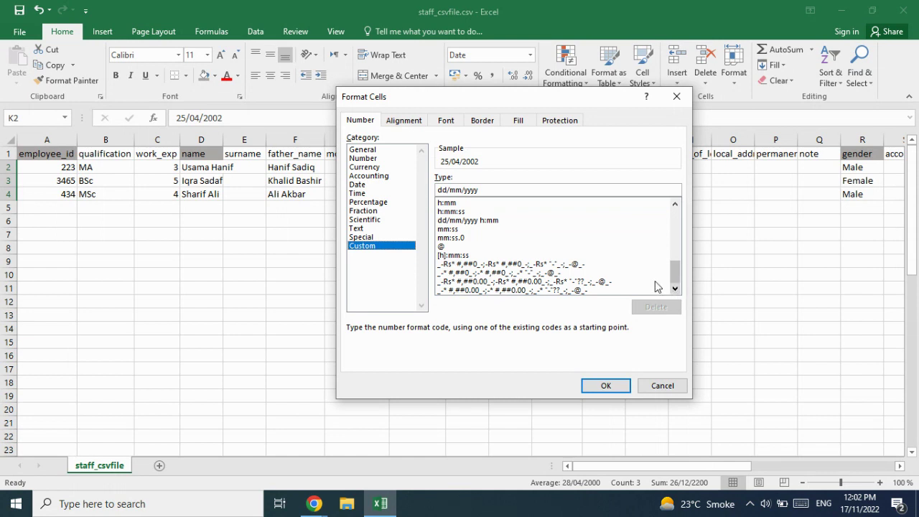
left_click(674, 205)
left_click(674, 205)
left_click(674, 205)
left_click(674, 205)
left_click(674, 205)
left_click(674, 205)
left_click(674, 205)
left_click(674, 205)
left_click(674, 205)
left_click(674, 205)
left_click(674, 205)
left_click(674, 205)
left_click(674, 206)
left_click(673, 205)
left_click(674, 205)
left_click(674, 205)
left_click(674, 205)
left_click(674, 205)
left_click(674, 205)
left_click(674, 206)
left_click(674, 205)
left_click_drag(488, 188, 438, 196)
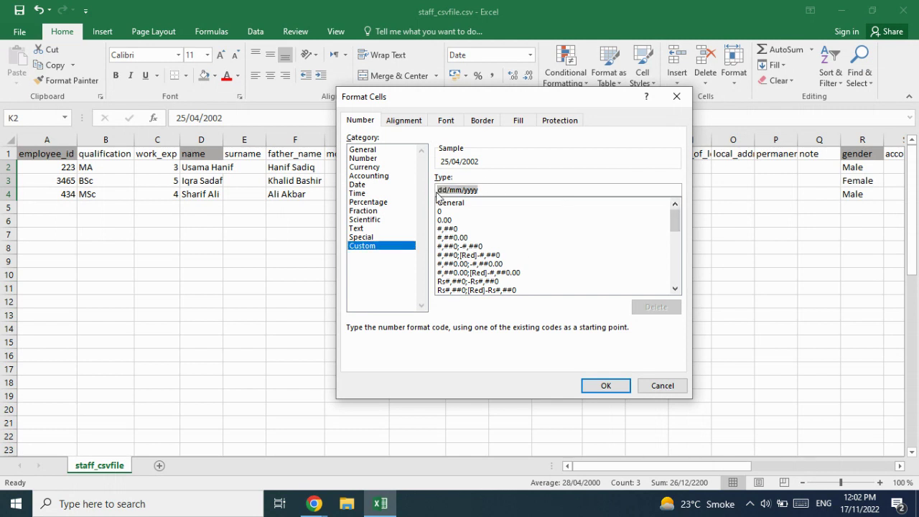
type("yyyy")
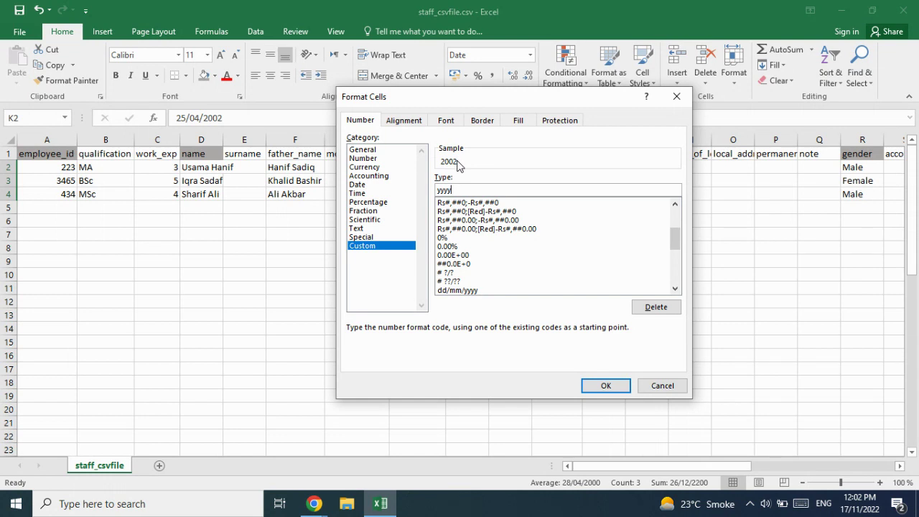
type("mm-dd")
left_click(605, 387)
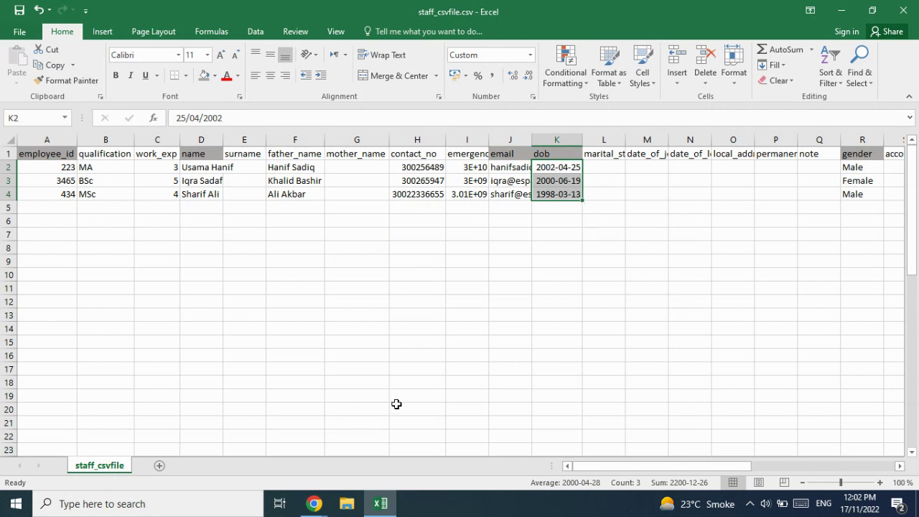
Check the dob dates and the employee_id, name, email and gender columns in Excel against the requirements on Chrome's Staff Import page.
key("alt+Tab")
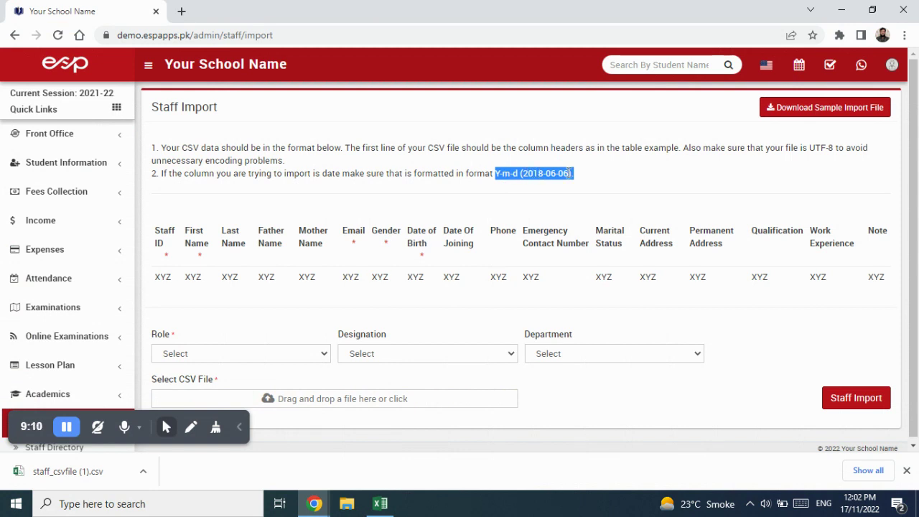
key("alt+Tab")
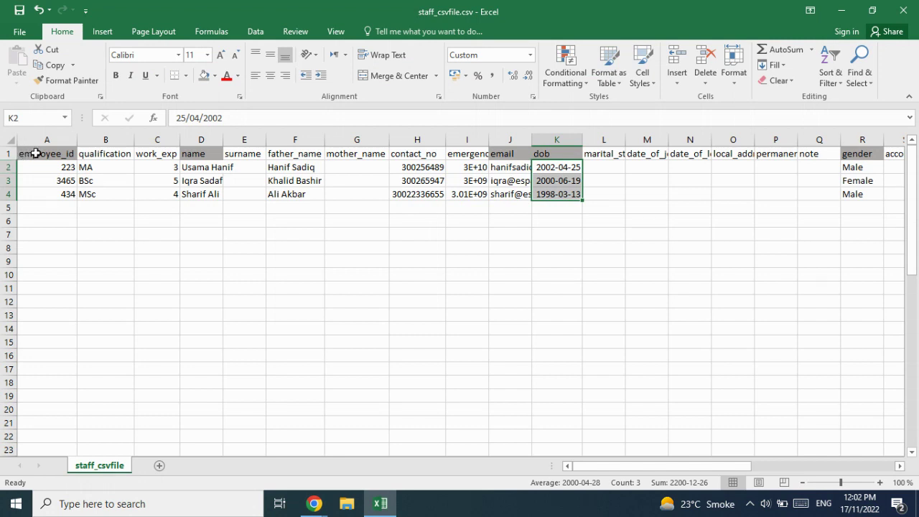
left_click(36, 152)
left_click(41, 140)
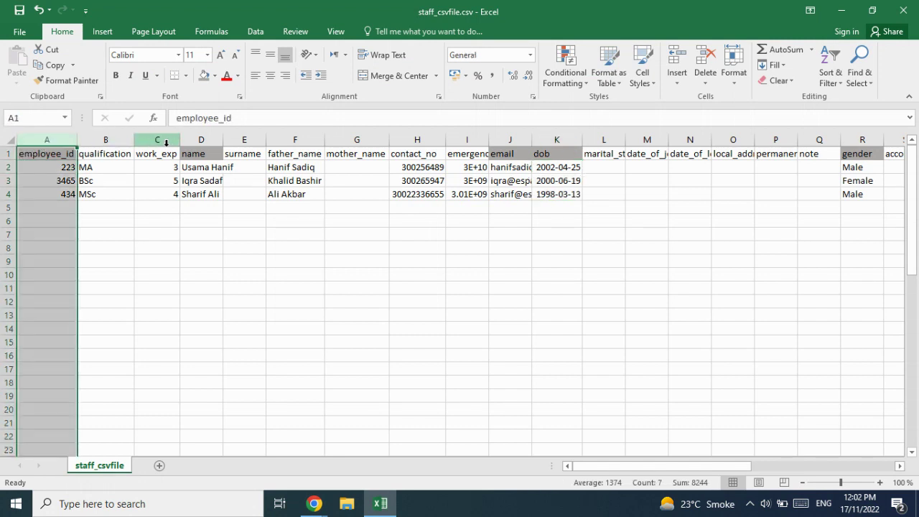
left_click(201, 140)
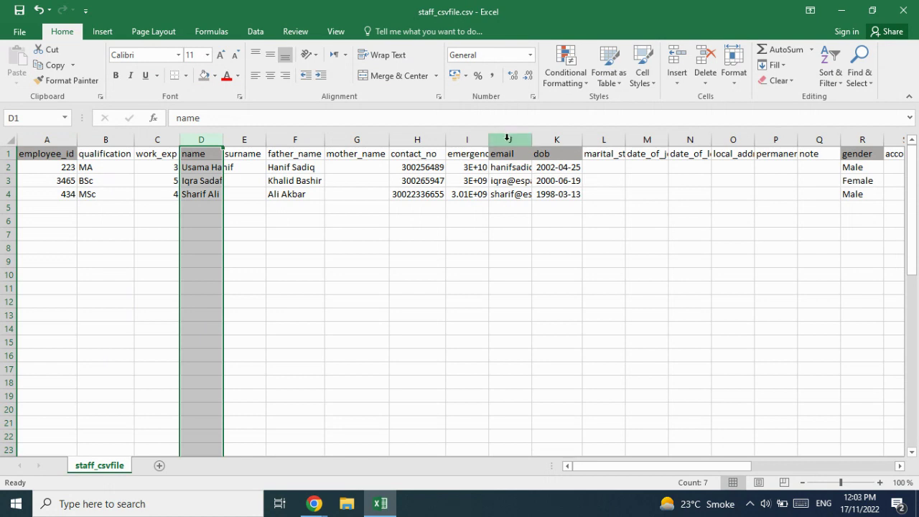
left_click(510, 140)
left_click(564, 140)
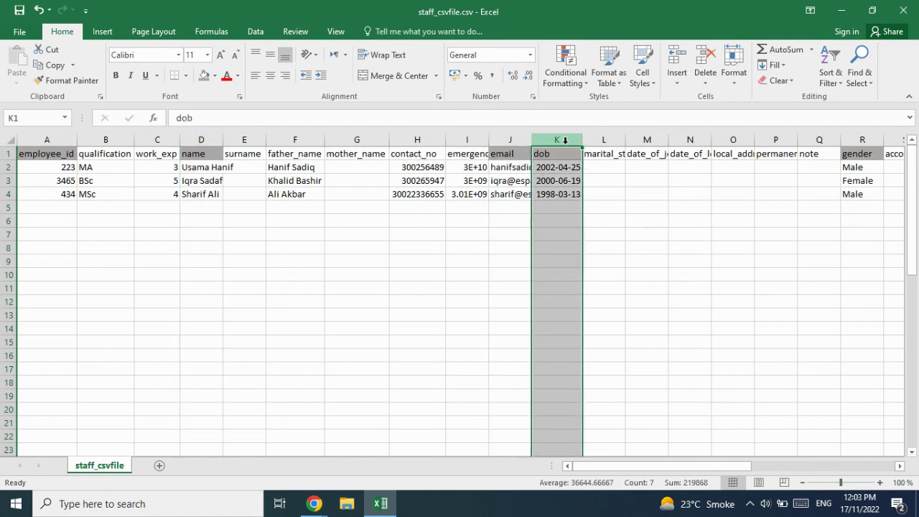
left_click(863, 140)
key("alt+Tab")
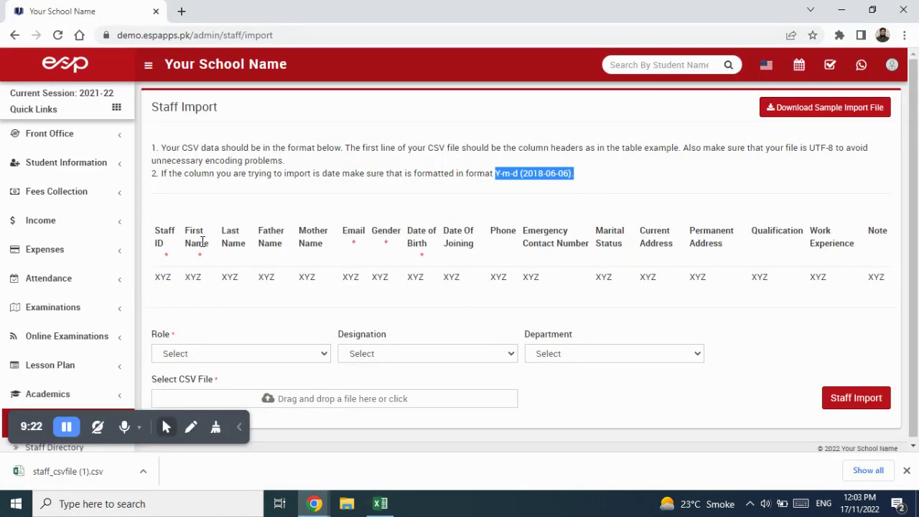
left_click(198, 258)
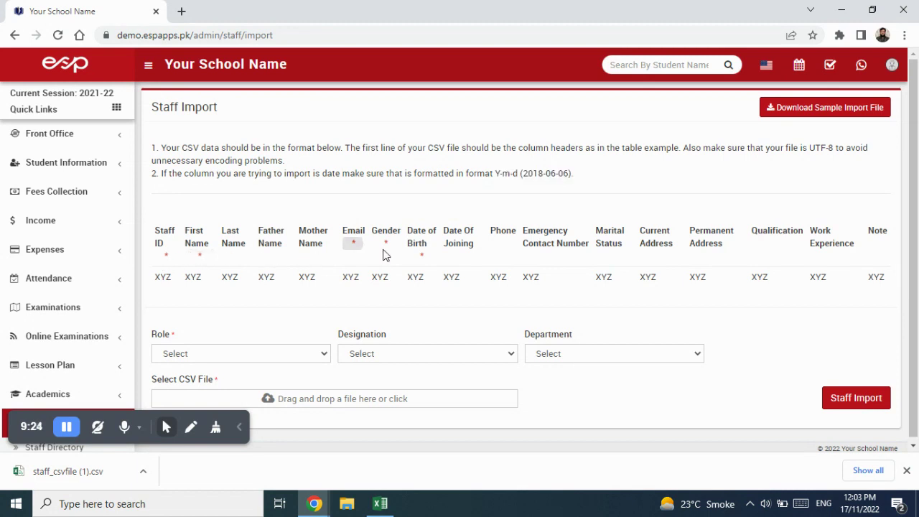
key("alt+Tab")
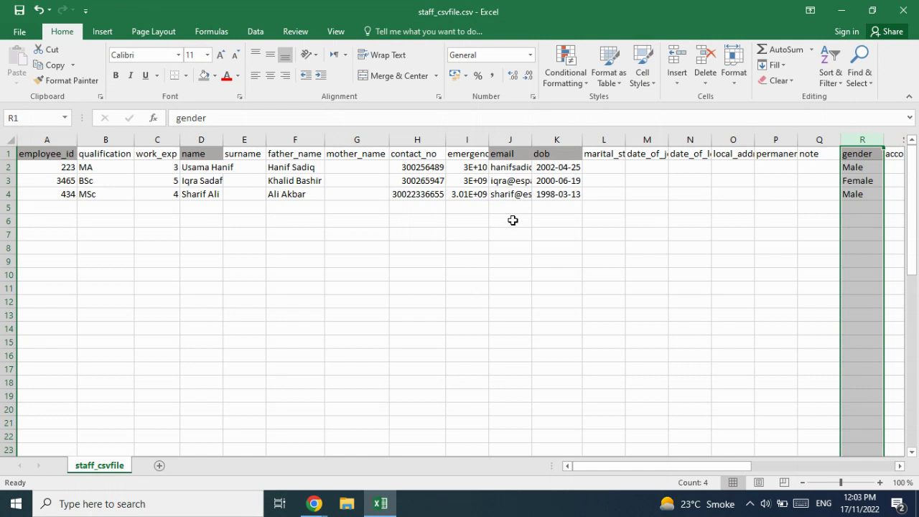
Autofit the emergency_contact_no column in Excel and save staff_csvfile.csv, keeping the CSV format.
double_click(488, 140)
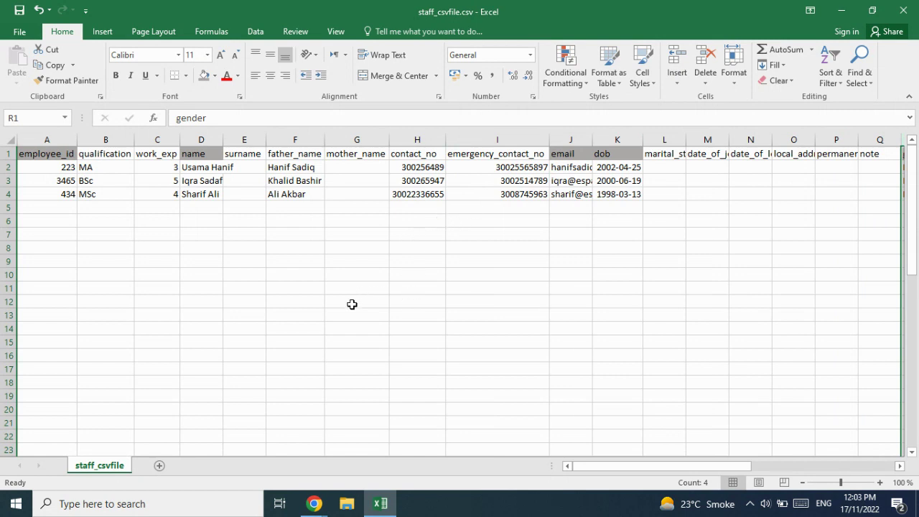
key("ctrl+s")
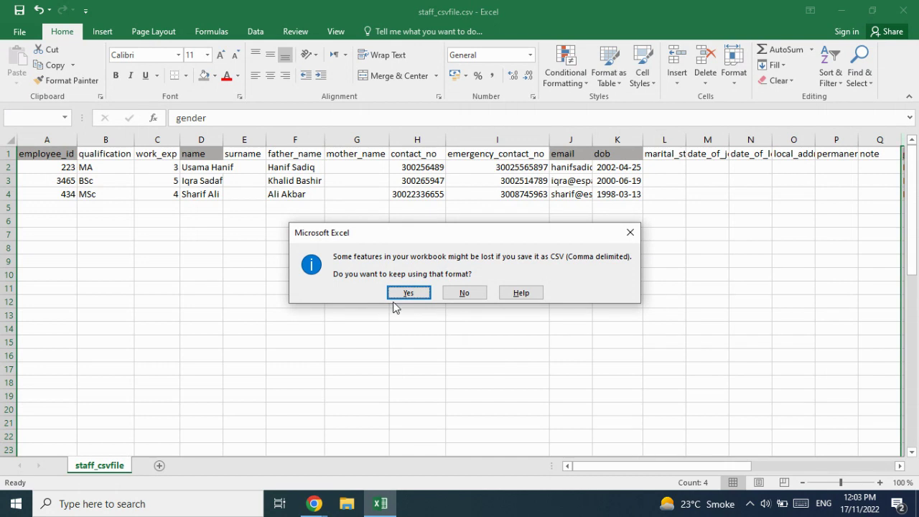
left_click(406, 293)
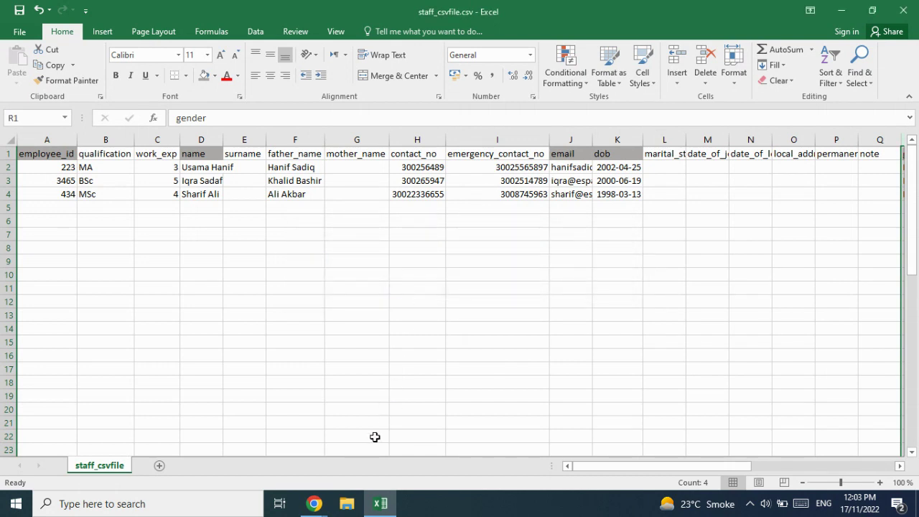
Switch to the Staff Import page in Chrome and set the Role to Teacher.
left_click(316, 503)
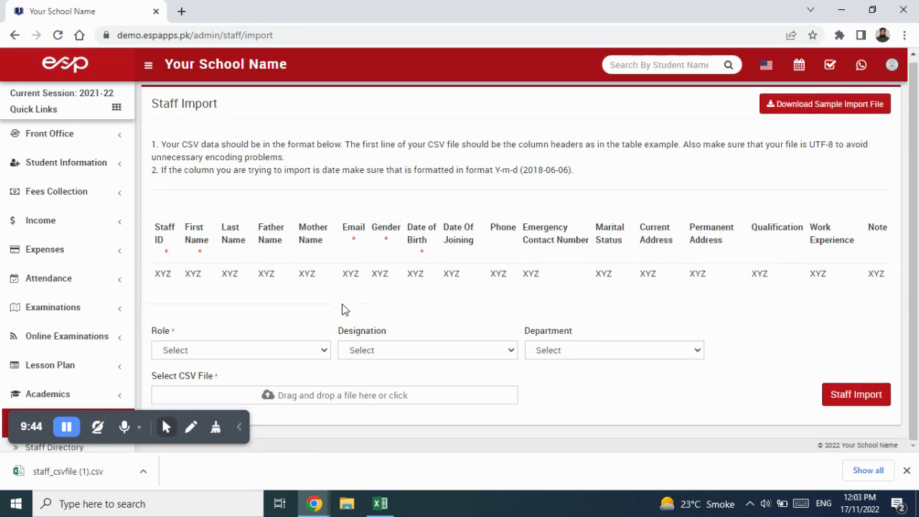
left_click(300, 352)
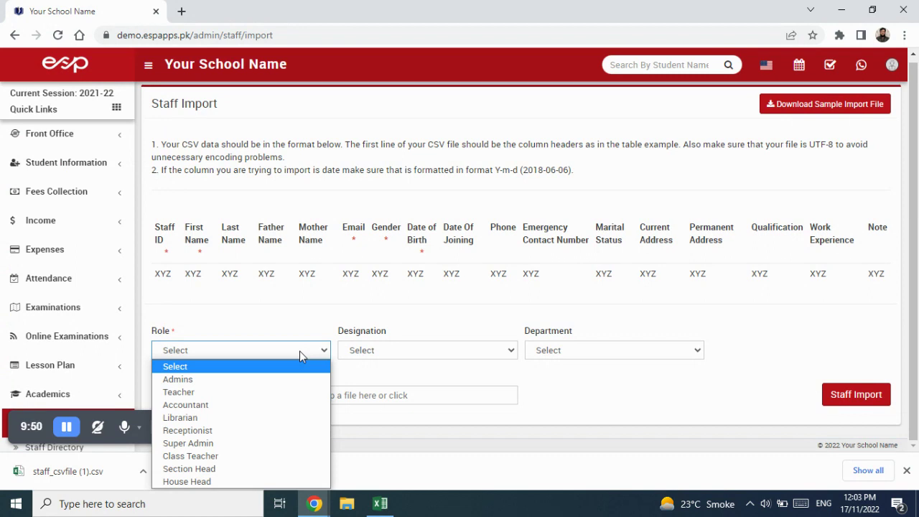
key("alt+Tab")
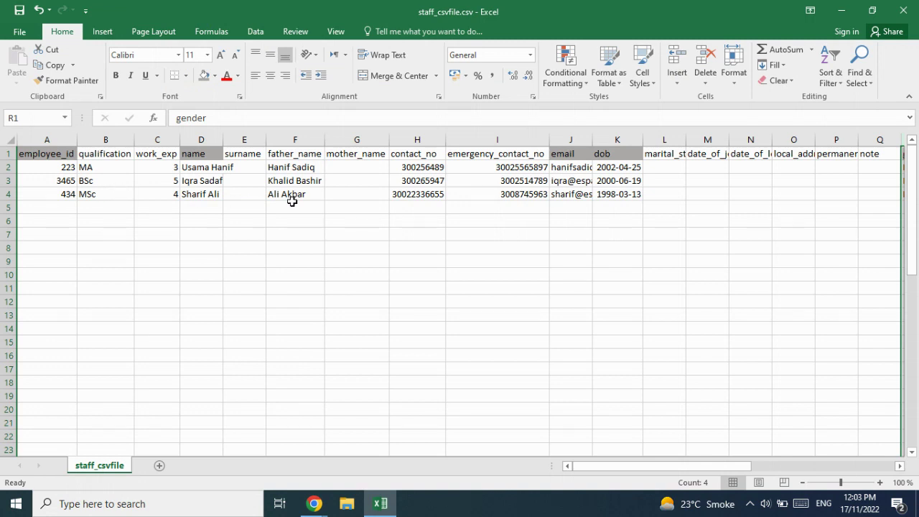
key("alt+Tab")
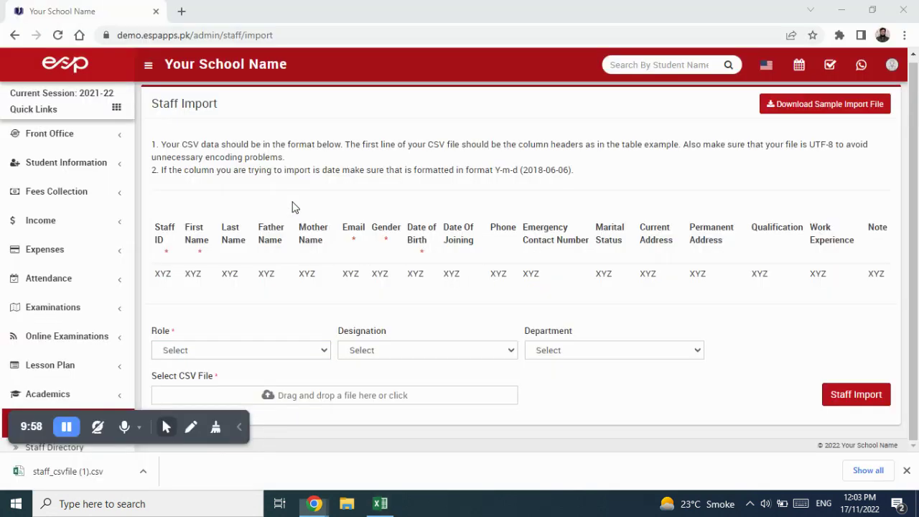
left_click(273, 351)
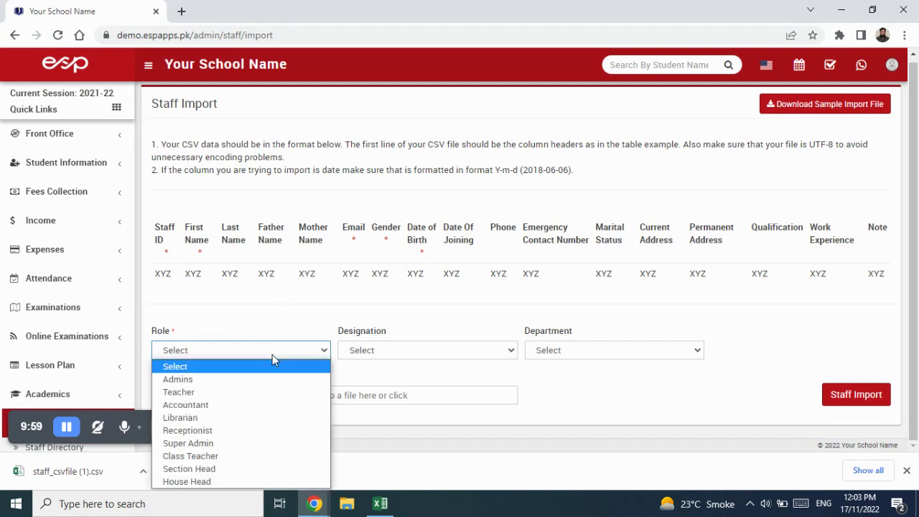
left_click(257, 392)
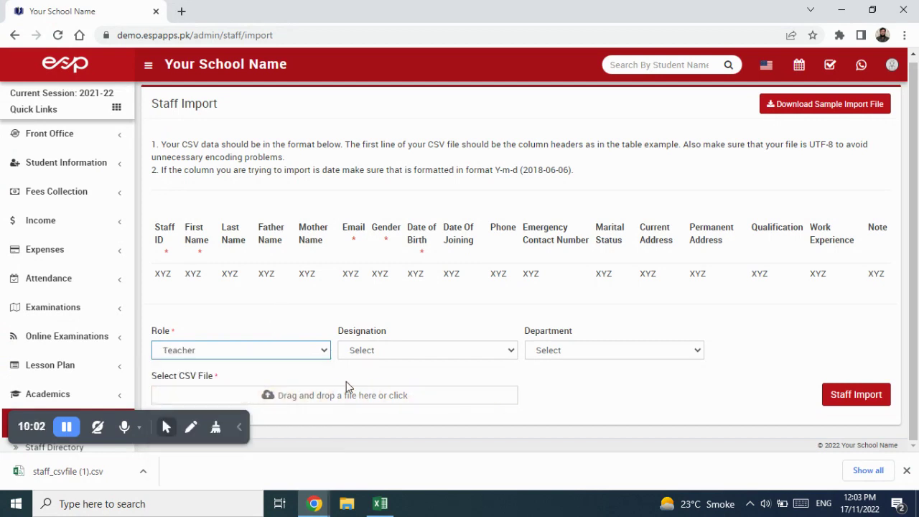
Set the Designation to Teacher and the Department to Academics Department for the staff import.
left_click(376, 351)
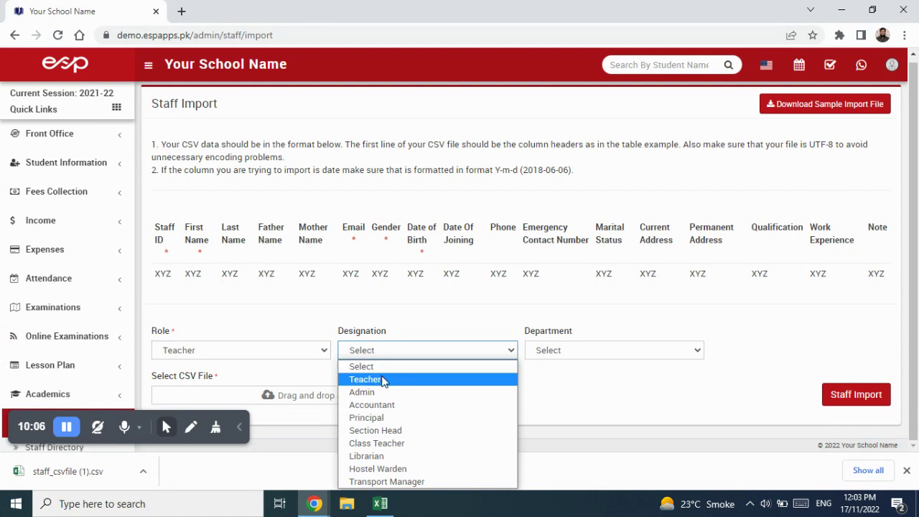
left_click(383, 380)
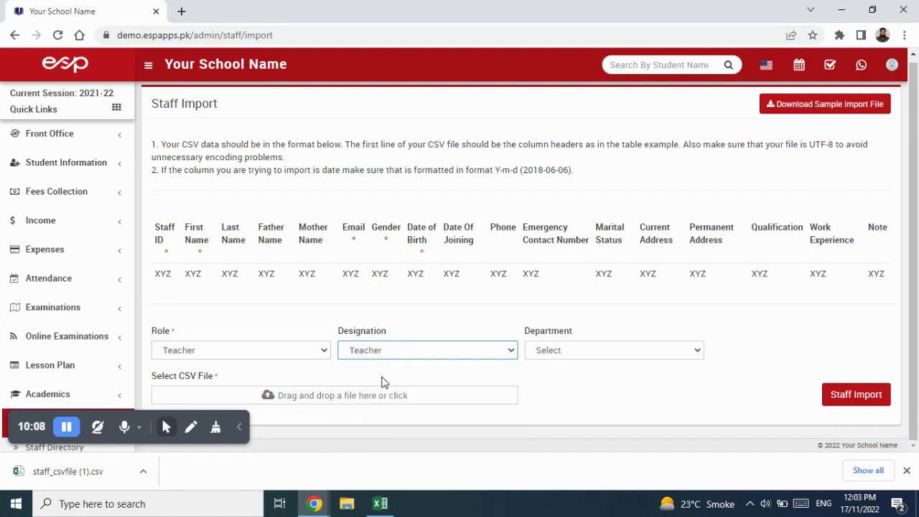
left_click(392, 351)
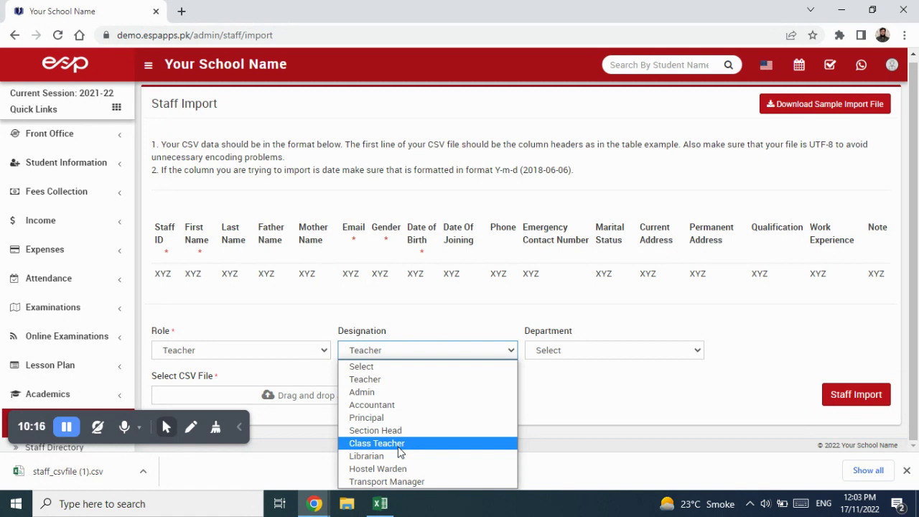
left_click(415, 380)
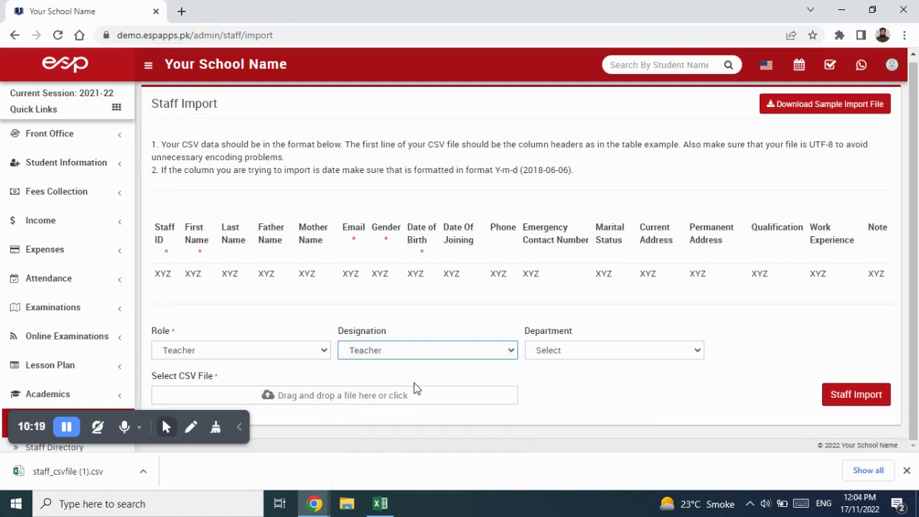
left_click(586, 351)
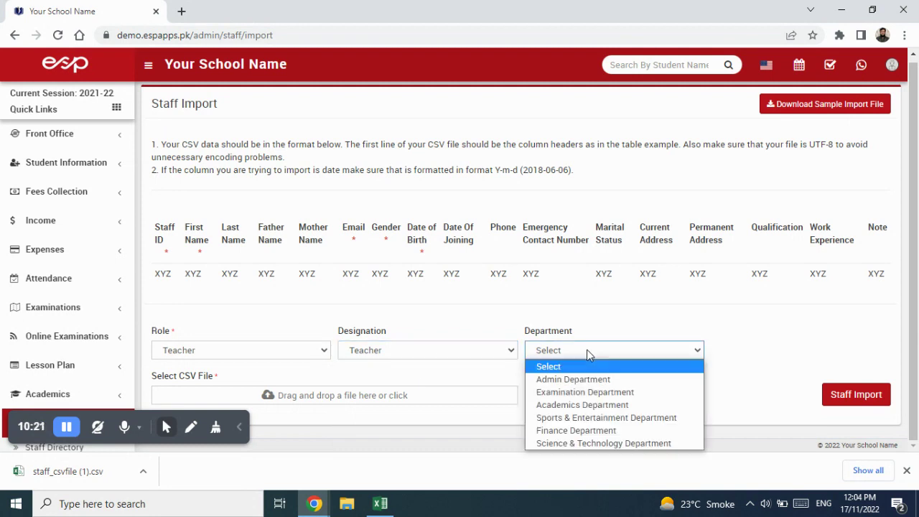
left_click(595, 406)
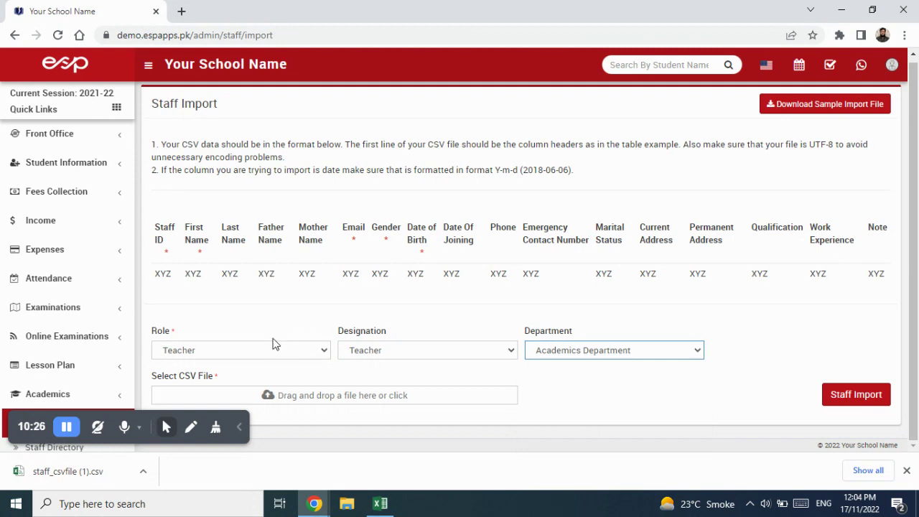
Attach staff_csvfile.csv from the Desktop folder as the CSV file for the import.
left_click(373, 400)
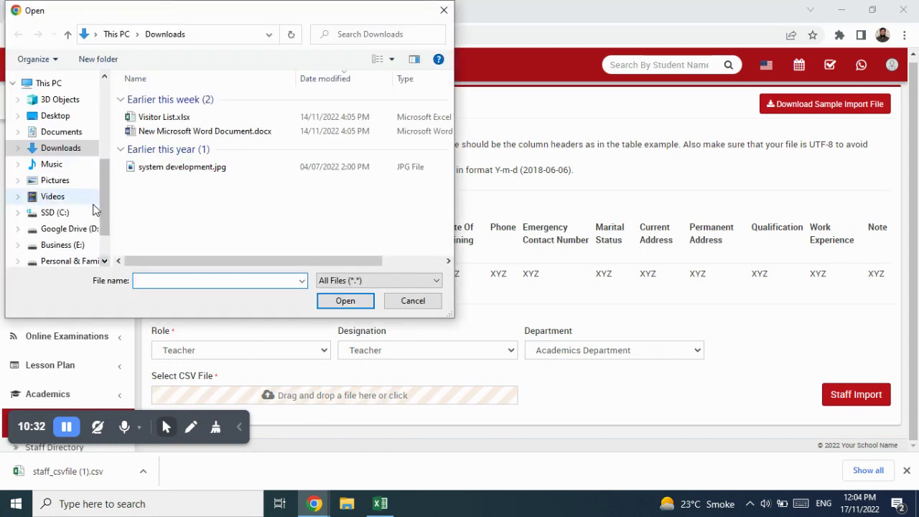
left_click(52, 121)
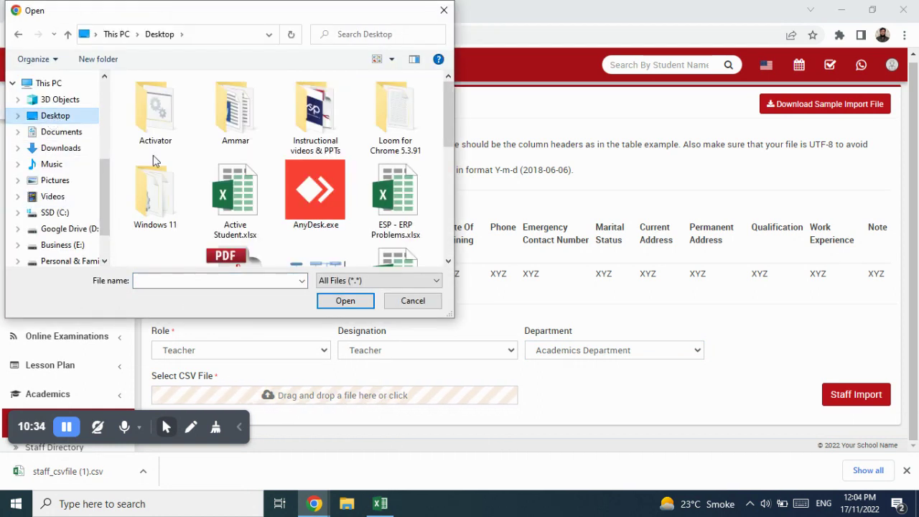
scroll(223, 188, "down", 5)
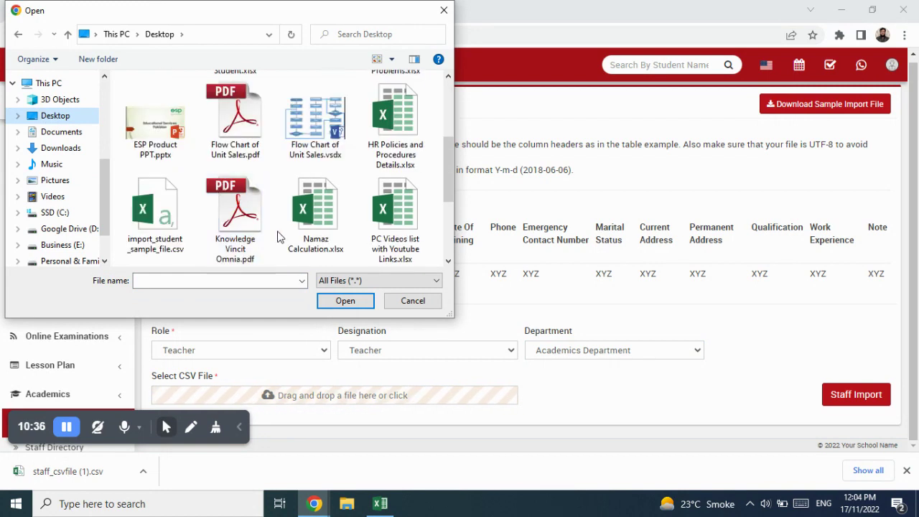
scroll(278, 185, "down", 2)
scroll(279, 185, "down", 2)
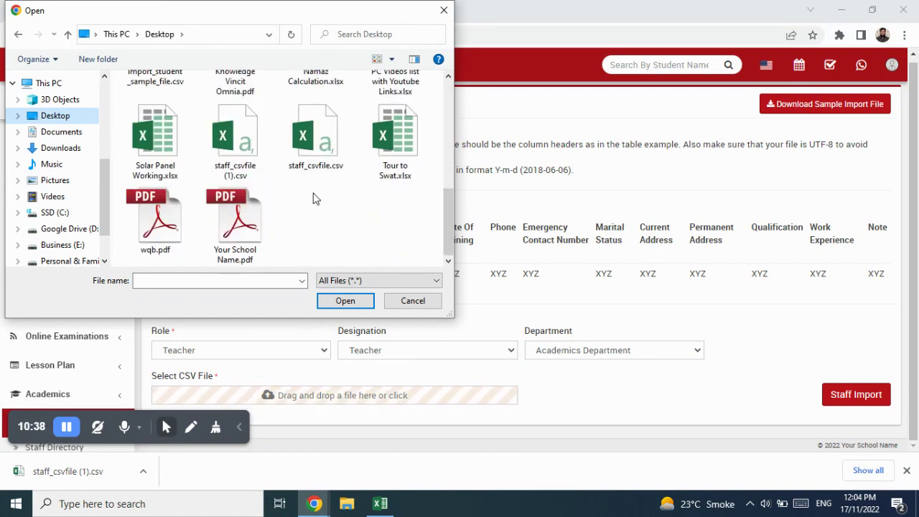
left_click(330, 140)
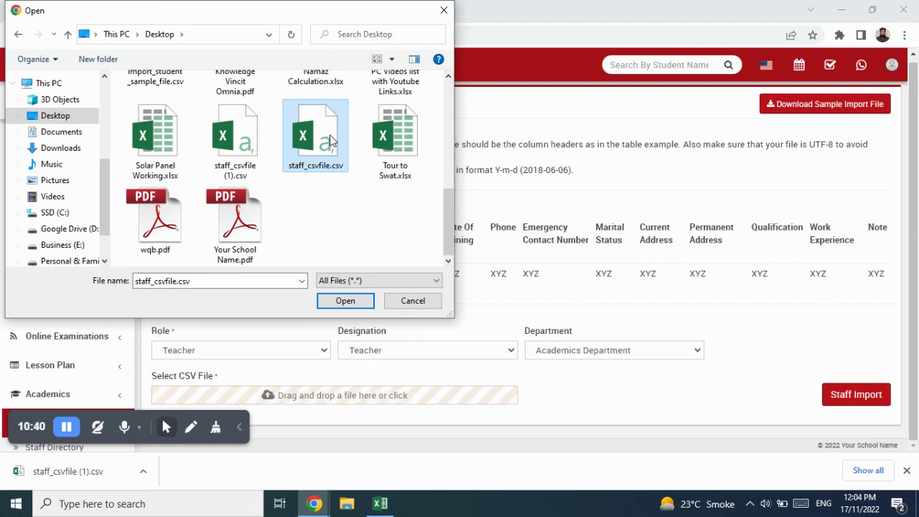
left_click(345, 302)
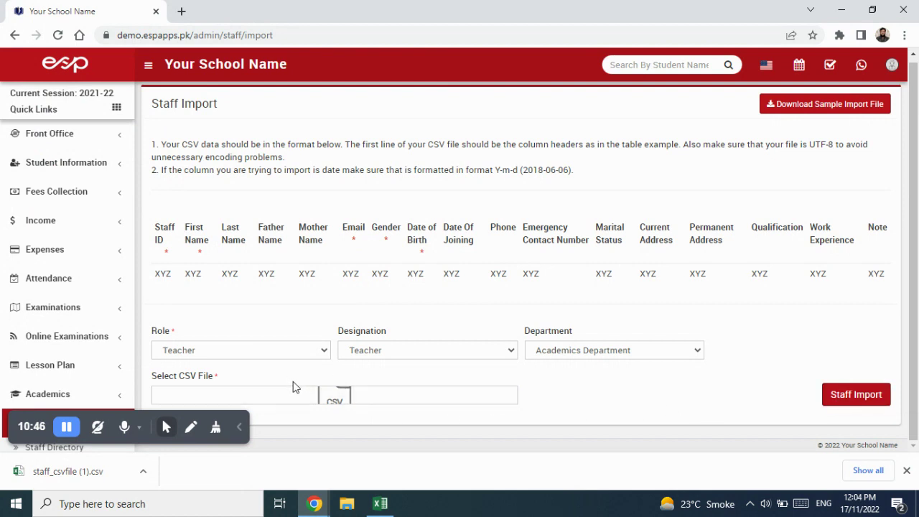
Run the staff import with the attached CSV file.
mouse_move(330, 400)
left_click(844, 402)
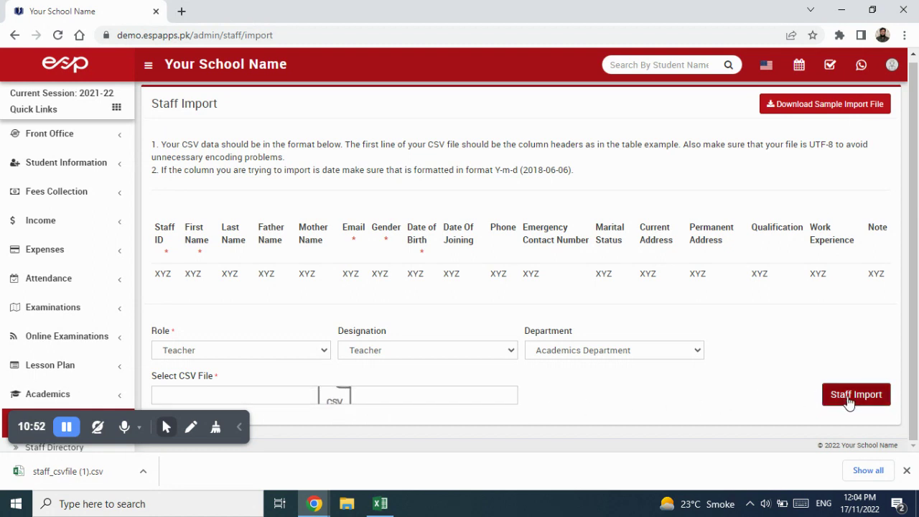
left_click(848, 403)
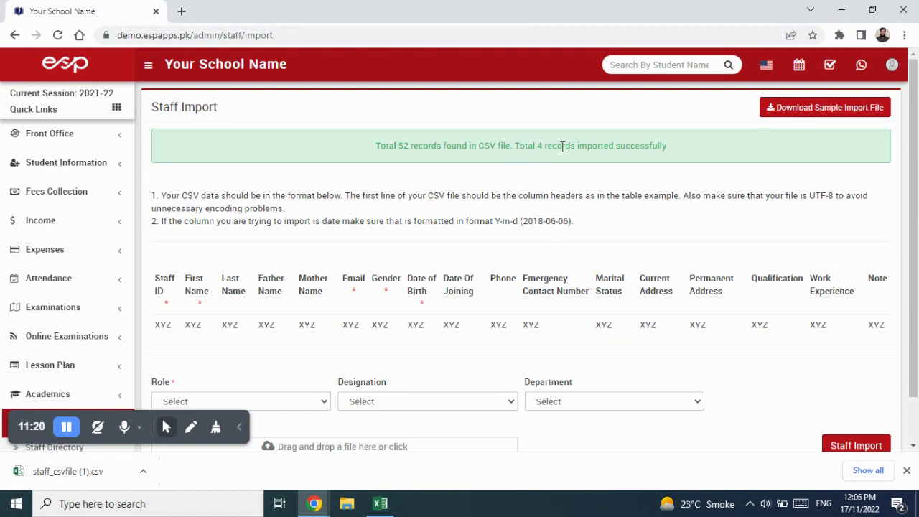
Examine the imported-records message and compare it with the staff rows and header row of the CSV file in Excel.
left_click_drag(618, 145, 517, 145)
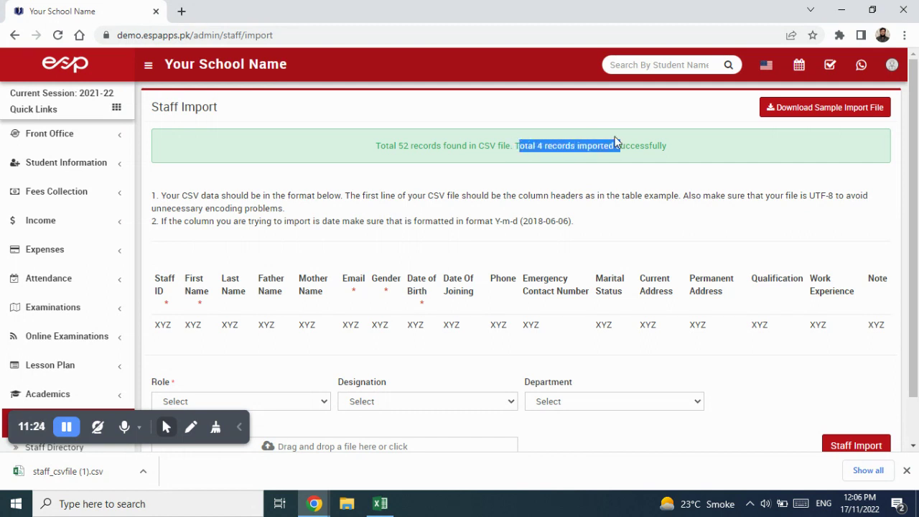
left_click(637, 144)
key("alt+Tab")
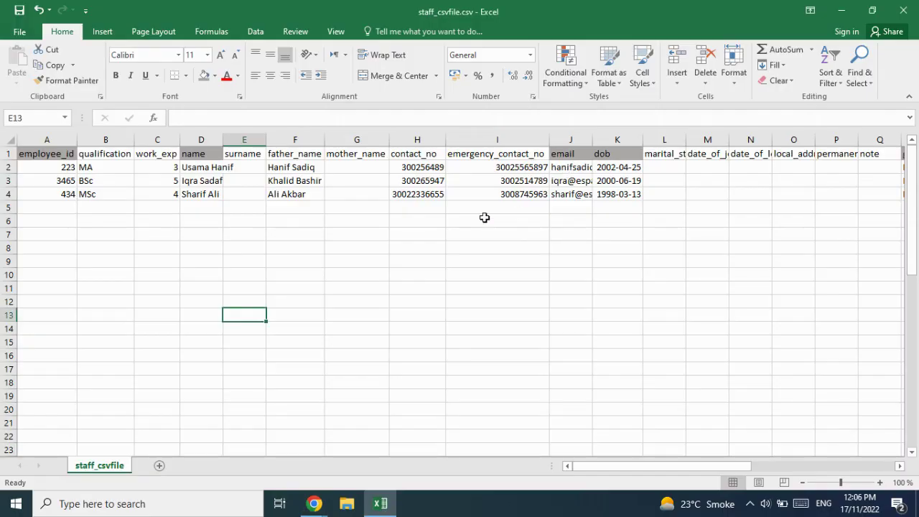
left_click(97, 169)
left_click(101, 181)
left_click(103, 194)
left_click(67, 205)
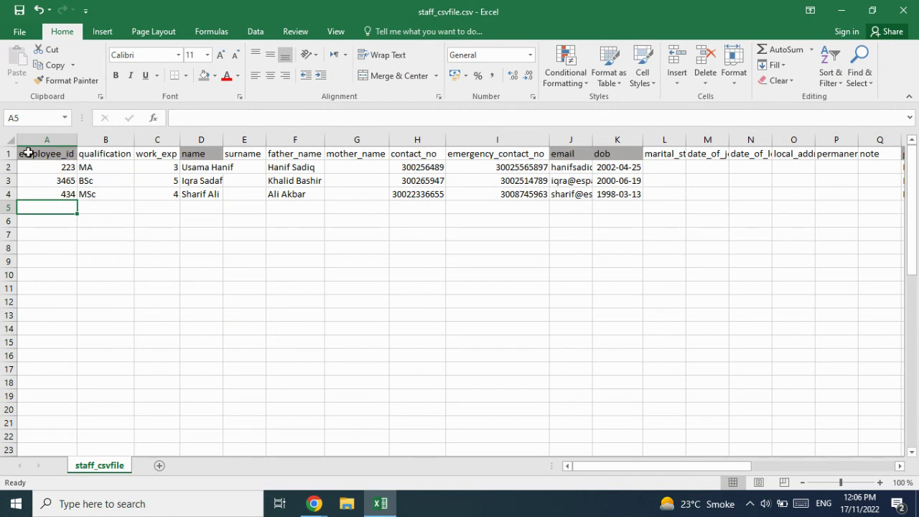
left_click(8, 154)
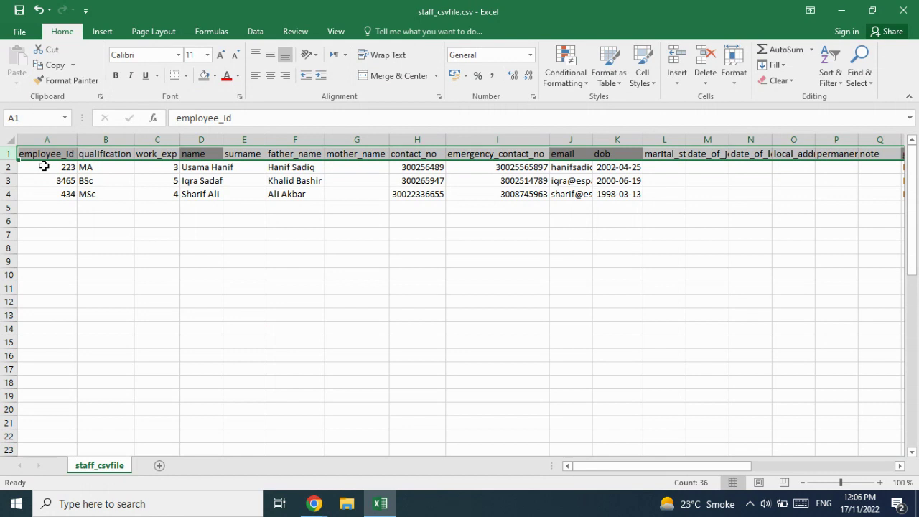
Review the name entries of the three staff rows in the CSV file.
left_click(205, 167)
left_click(199, 181)
left_click(199, 195)
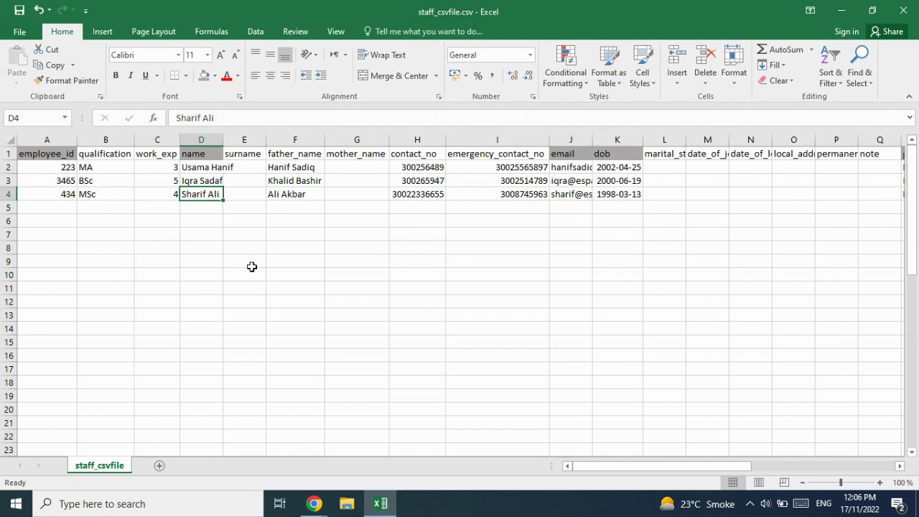
Switch to the ESP system in Chrome and open the Human Resource Staff Directory to check the imported staff cards.
key("alt+Tab")
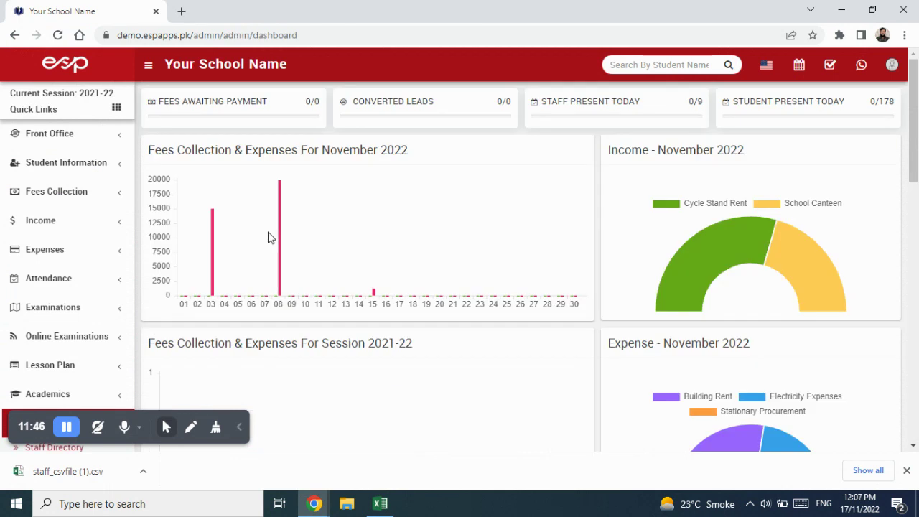
scroll(72, 284, "down", 2)
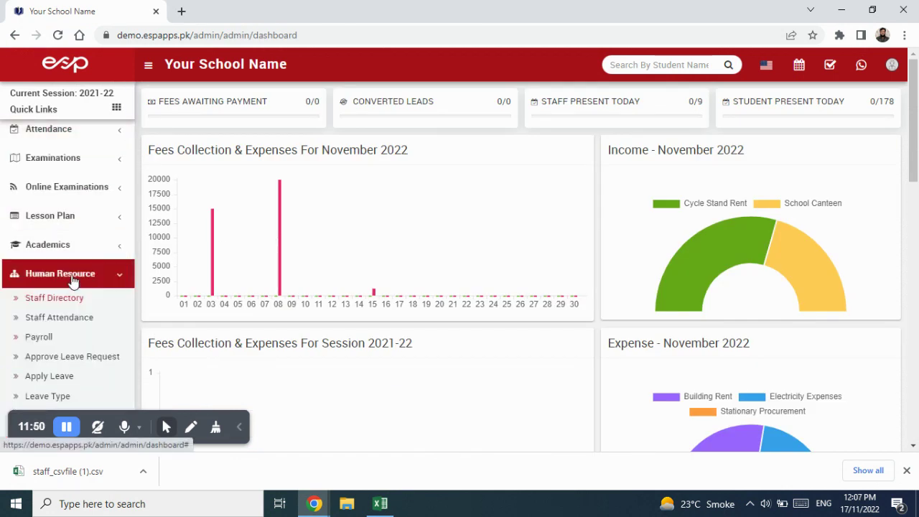
left_click(73, 280)
left_click(72, 280)
left_click(69, 305)
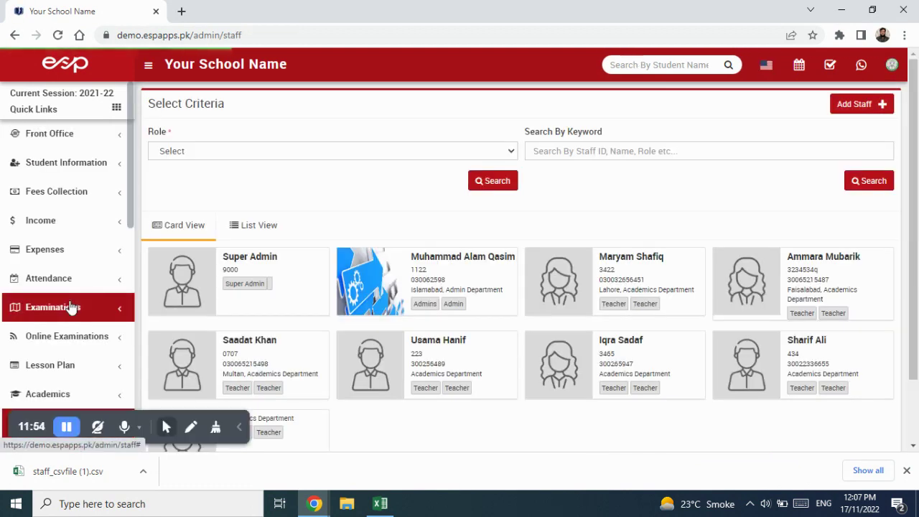
scroll(365, 320, "down", 1)
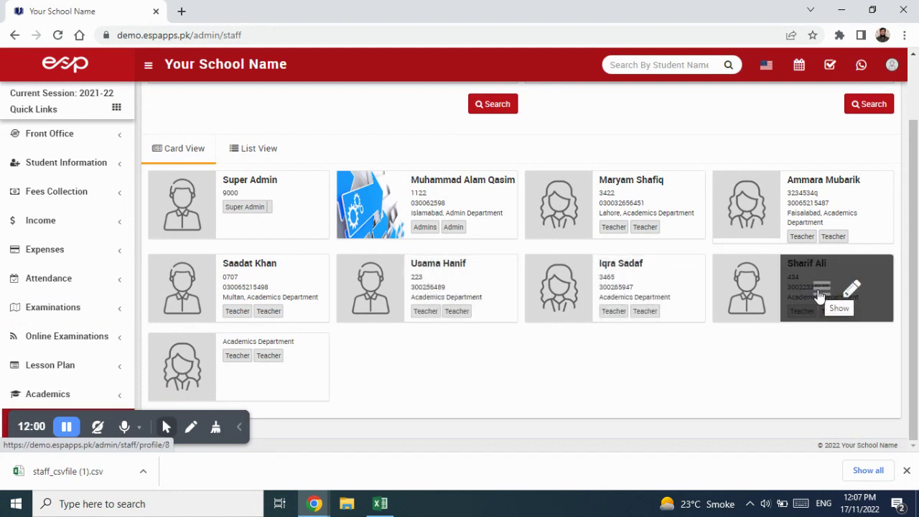
Compare the three staff names in the Excel CSV file with the Staff Directory cards in Chrome.
key("alt+Tab")
left_click(206, 169)
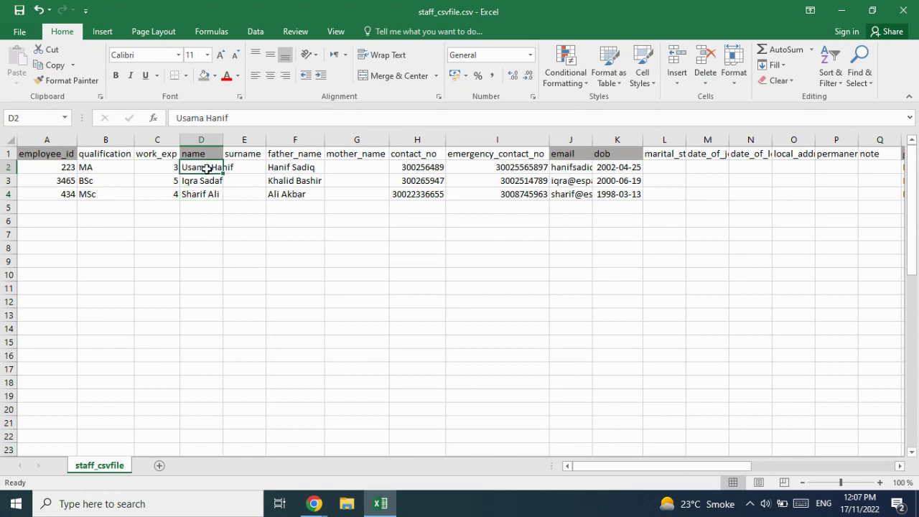
left_click(205, 180)
left_click(205, 197)
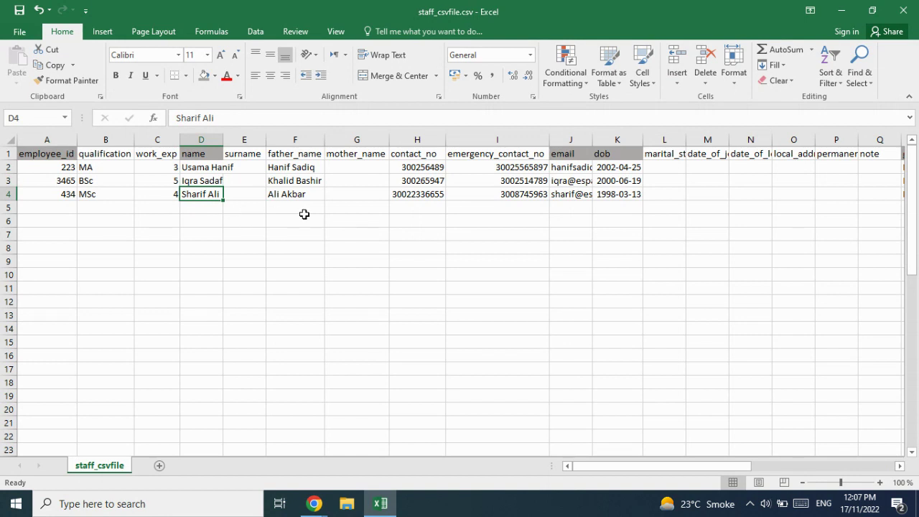
key("alt+Tab")
mouse_move(440, 289)
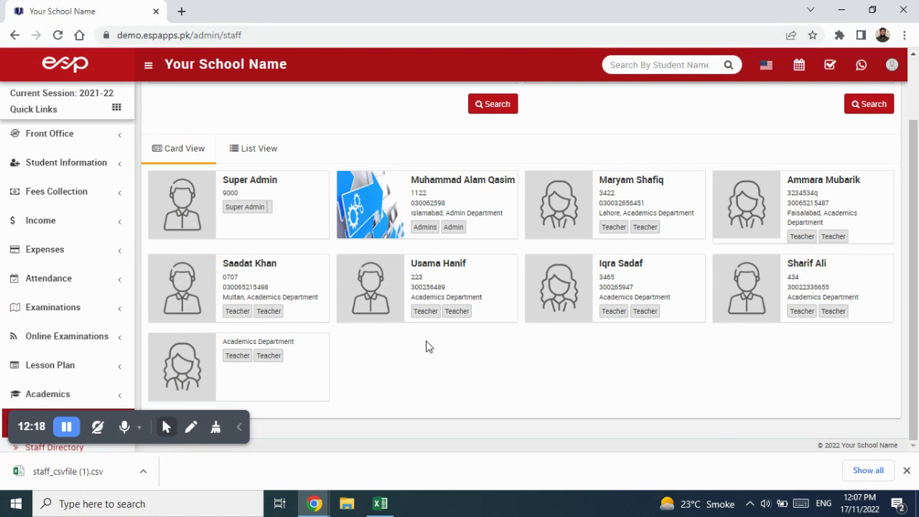
Reload the Staff Directory and open the form for adding a new staff member.
scroll(118, 316, "down", 1)
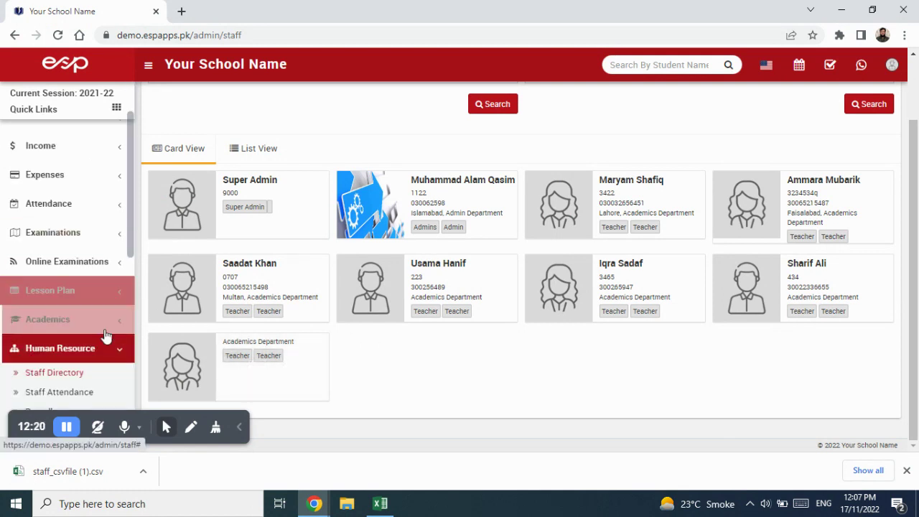
left_click(73, 373)
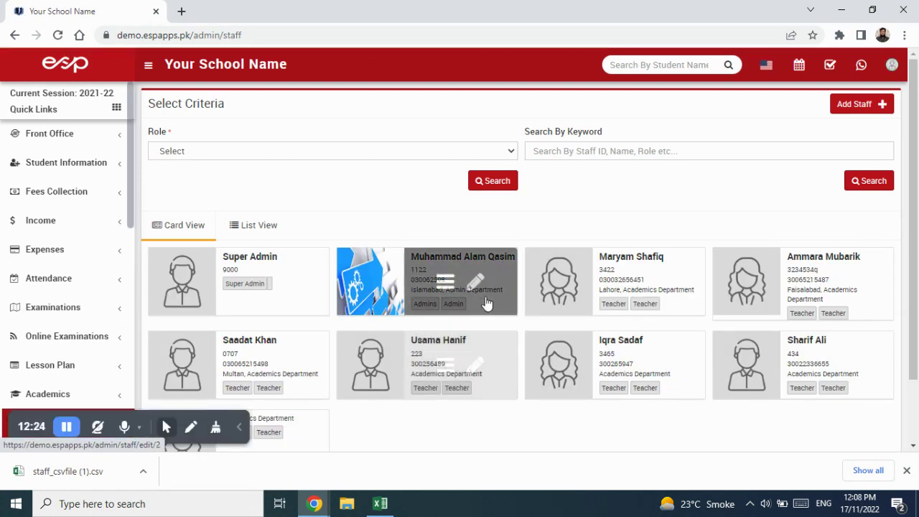
left_click(857, 107)
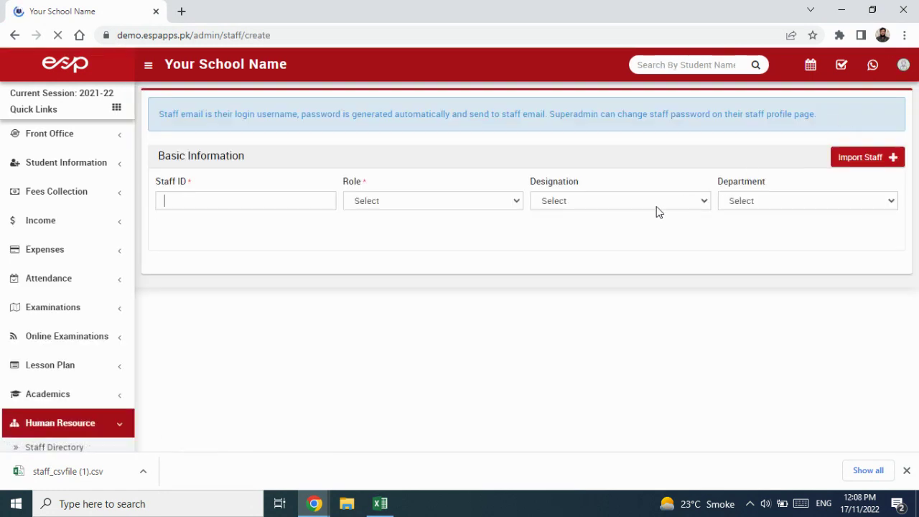